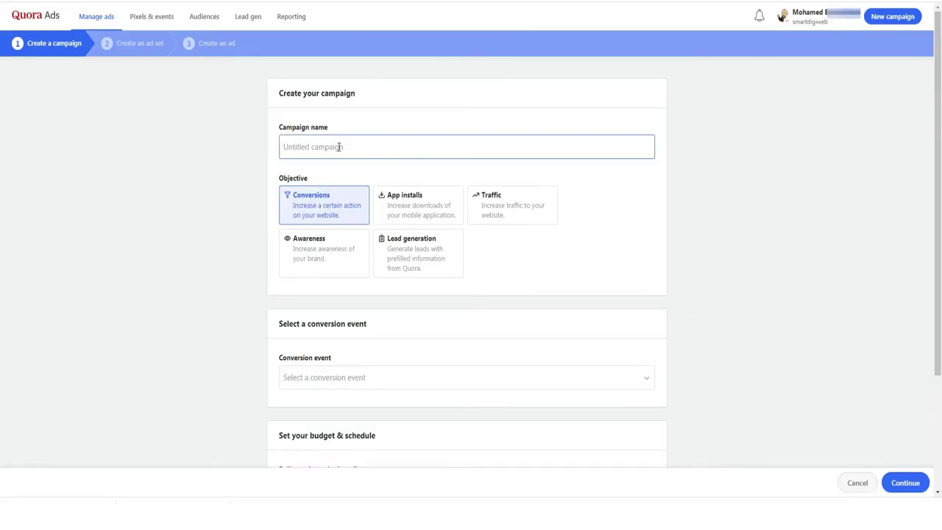
Step: Enter the Tubebuddy campaign name, then name the new image ad 'Ad 1'
{"action": "type", "text": "Tubebud"}
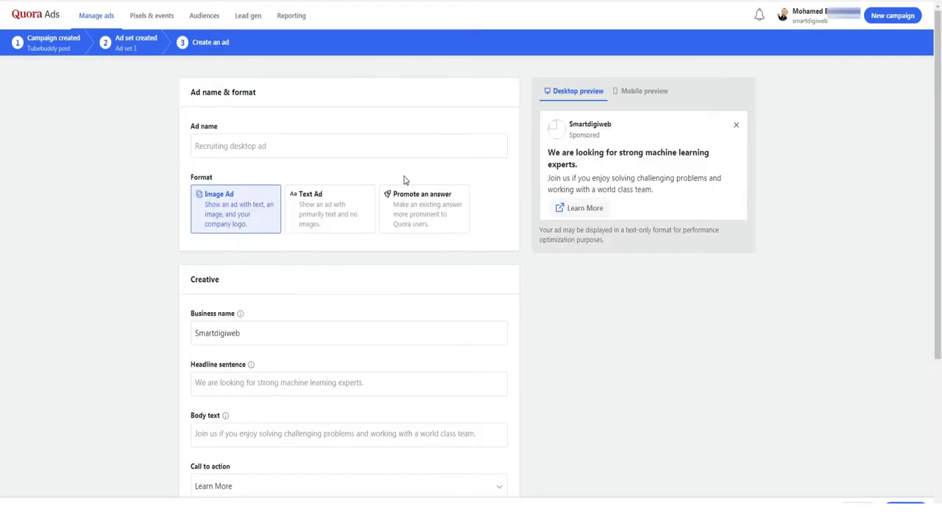
{"action": "left_click", "coordinate": [261, 144]}
{"action": "type", "text": "Ad 1"}
{"action": "scroll", "coordinate": [246, 225], "scroll_direction": "down", "scroll_amount": 3}
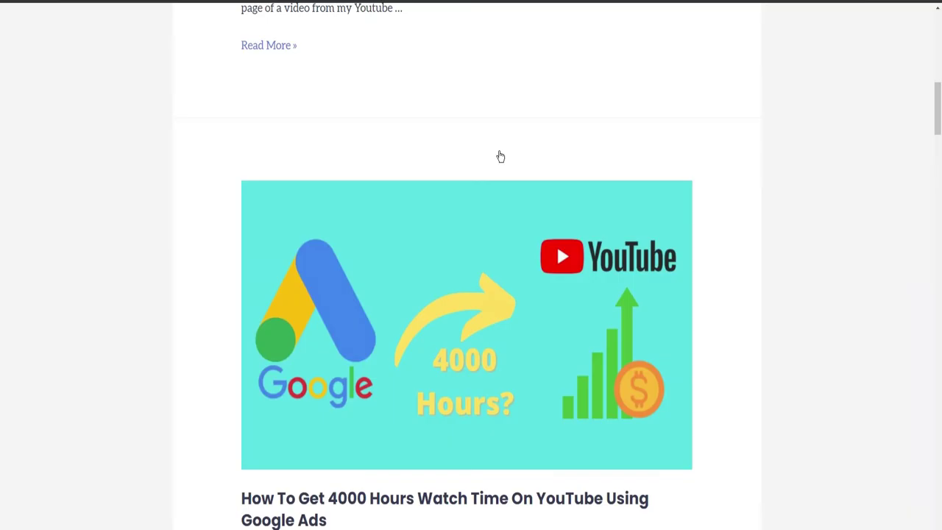
Step: Browse the blog listing and open 'How To Use TubeBuddy To Get More Views On YouTube'
{"action": "scroll", "coordinate": [498, 156], "scroll_direction": "down", "scroll_amount": 7}
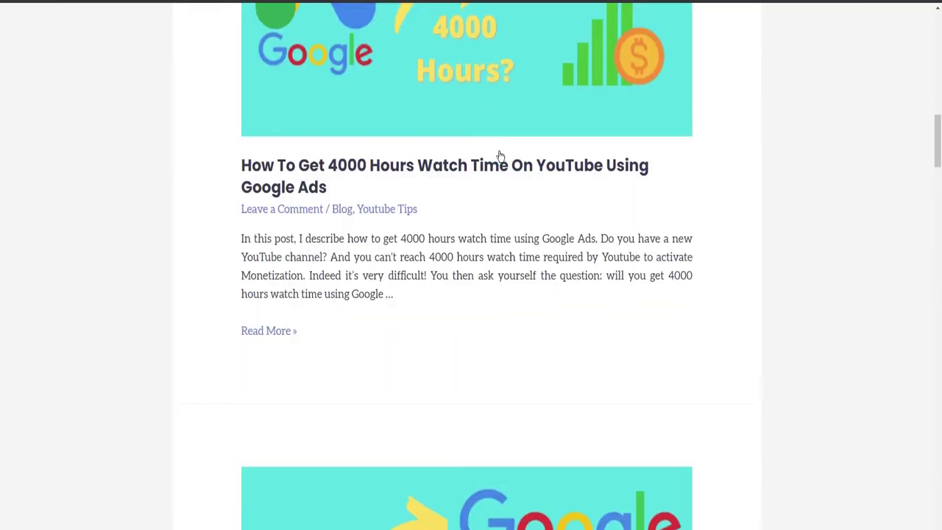
{"action": "scroll", "coordinate": [500, 156], "scroll_direction": "down", "scroll_amount": 10}
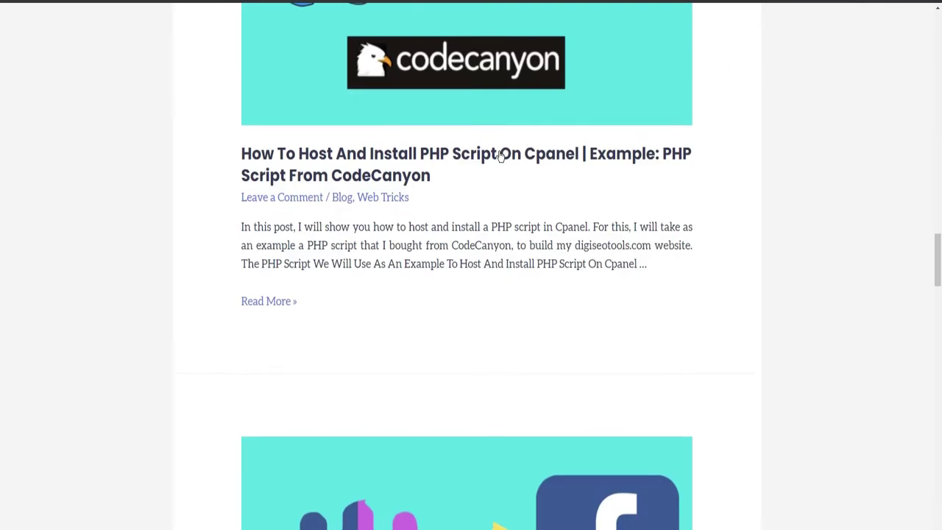
{"action": "scroll", "coordinate": [500, 156], "scroll_direction": "up", "scroll_amount": 6}
{"action": "scroll", "coordinate": [499, 155], "scroll_direction": "up", "scroll_amount": 20}
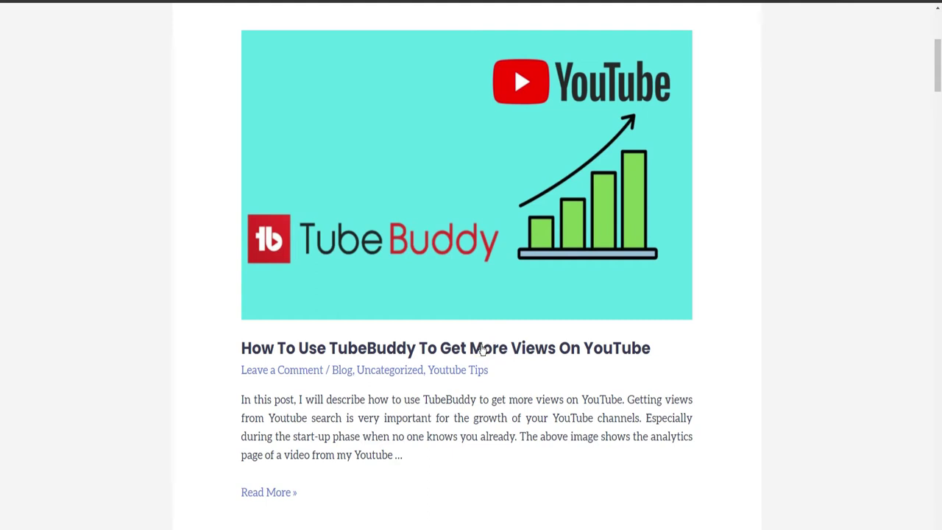
{"action": "left_click", "coordinate": [482, 350]}
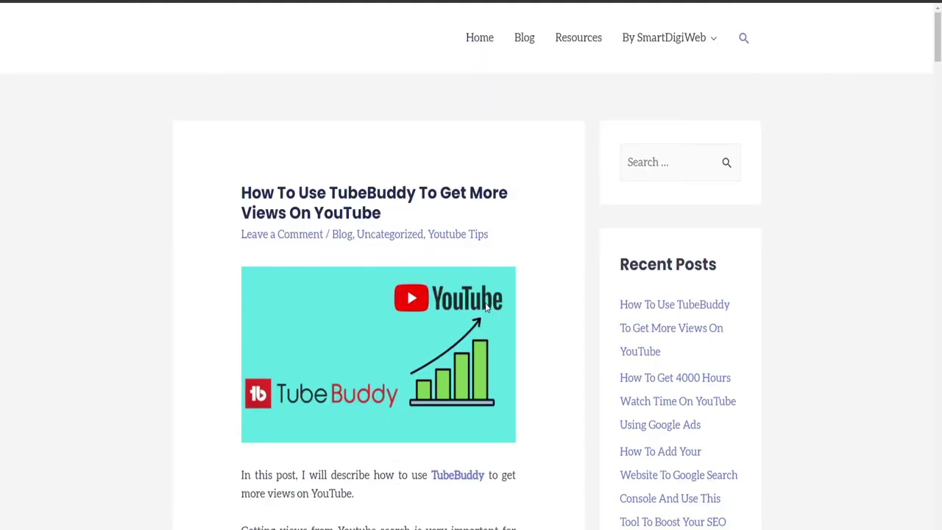
Step: Scroll through the TubeBuddy article to read its content
{"action": "scroll", "coordinate": [485, 307], "scroll_direction": "down", "scroll_amount": 2}
{"action": "scroll", "coordinate": [485, 308], "scroll_direction": "down", "scroll_amount": 13}
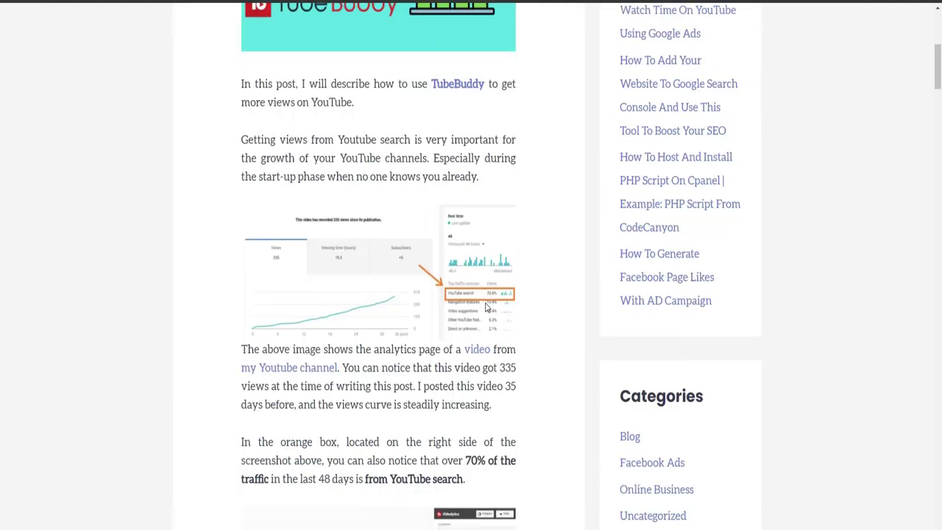
{"action": "scroll", "coordinate": [484, 308], "scroll_direction": "down", "scroll_amount": 20}
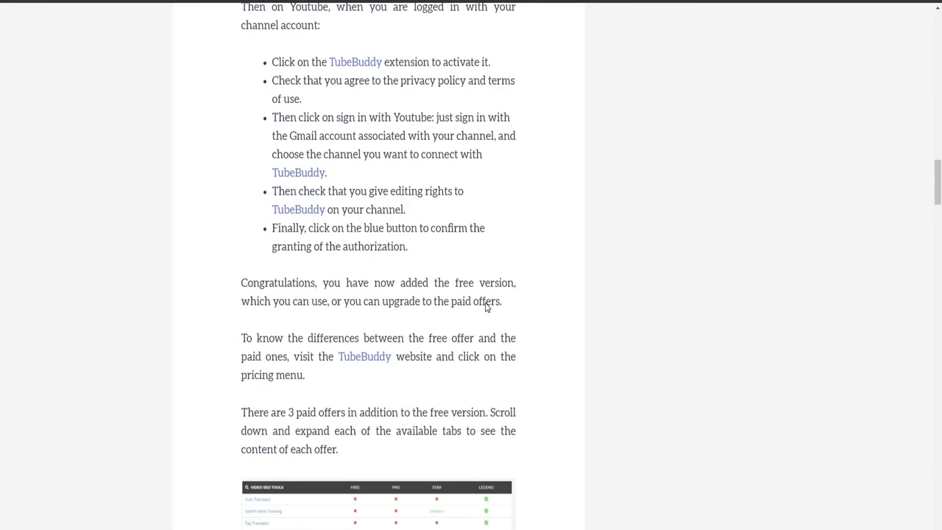
{"action": "scroll", "coordinate": [485, 307], "scroll_direction": "down", "scroll_amount": 17}
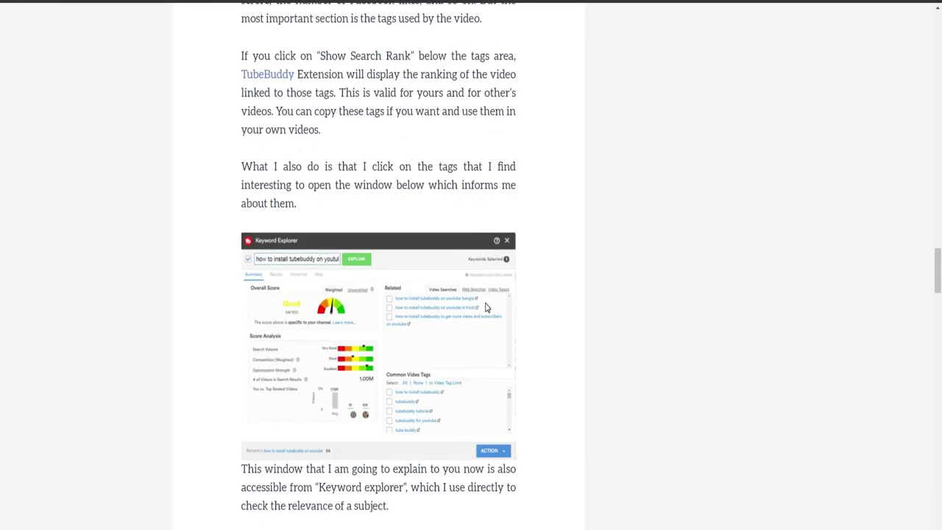
{"action": "scroll", "coordinate": [485, 308], "scroll_direction": "down", "scroll_amount": 11}
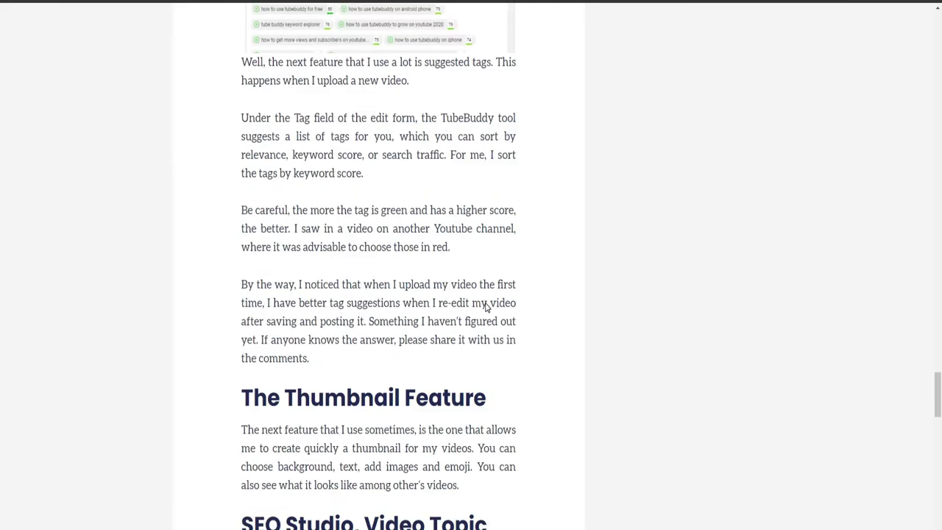
{"action": "scroll", "coordinate": [485, 308], "scroll_direction": "up", "scroll_amount": 2}
{"action": "scroll", "coordinate": [485, 308], "scroll_direction": "up", "scroll_amount": 20}
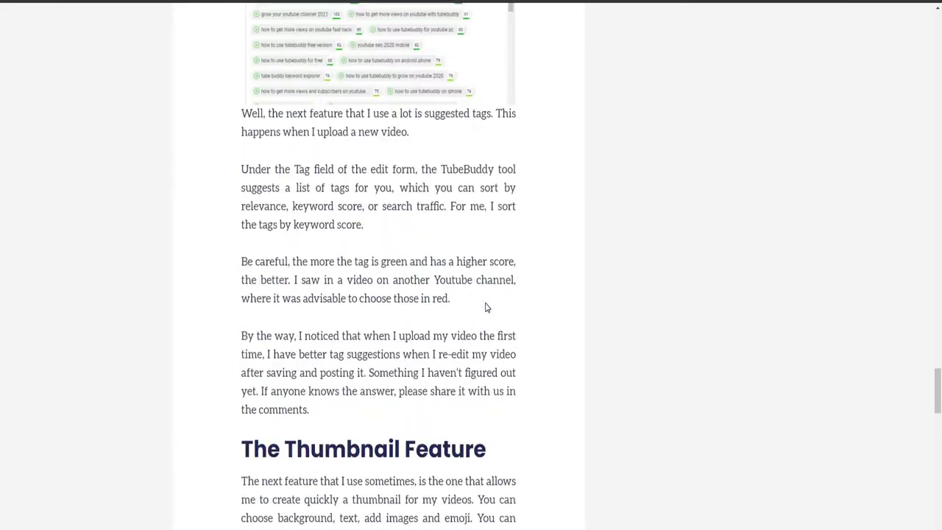
{"action": "scroll", "coordinate": [485, 307], "scroll_direction": "up", "scroll_amount": 20}
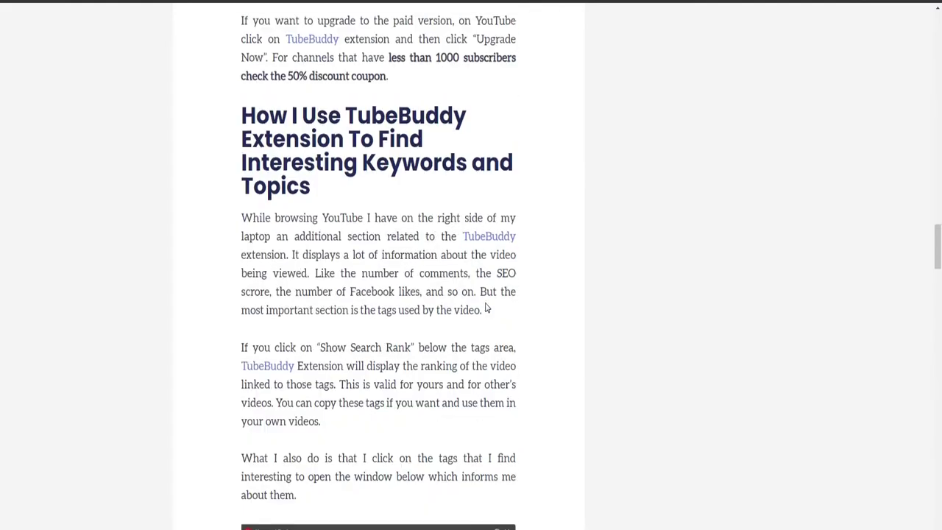
{"action": "scroll", "coordinate": [484, 308], "scroll_direction": "up", "scroll_amount": 10}
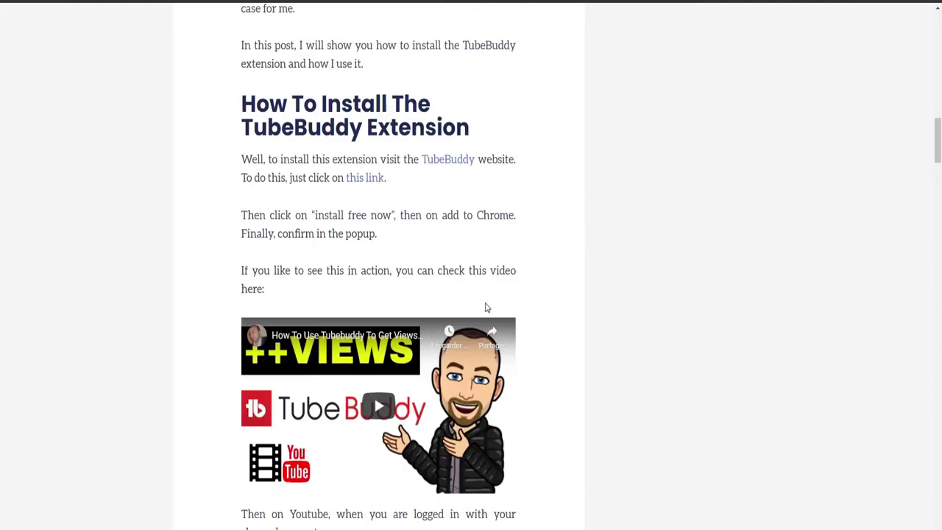
{"action": "scroll", "coordinate": [484, 307], "scroll_direction": "up", "scroll_amount": 8}
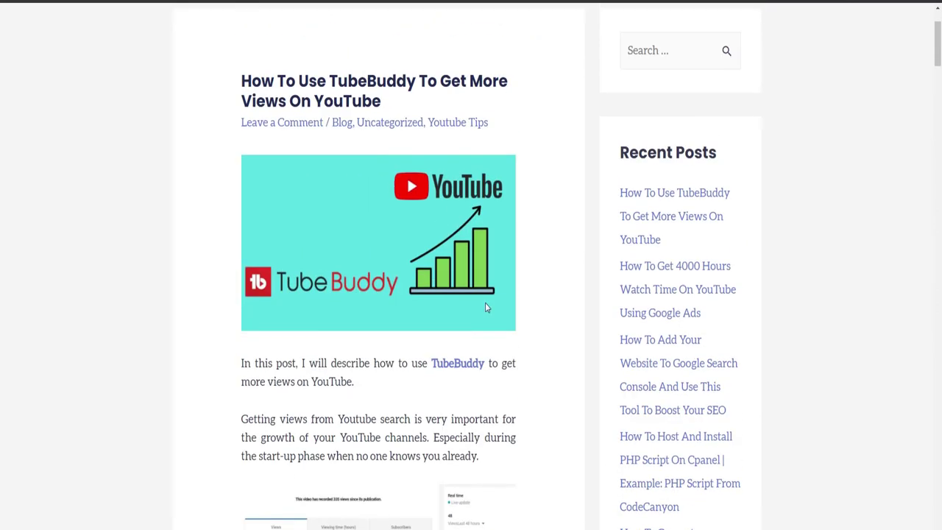
{"action": "scroll", "coordinate": [485, 307], "scroll_direction": "down", "scroll_amount": 2}
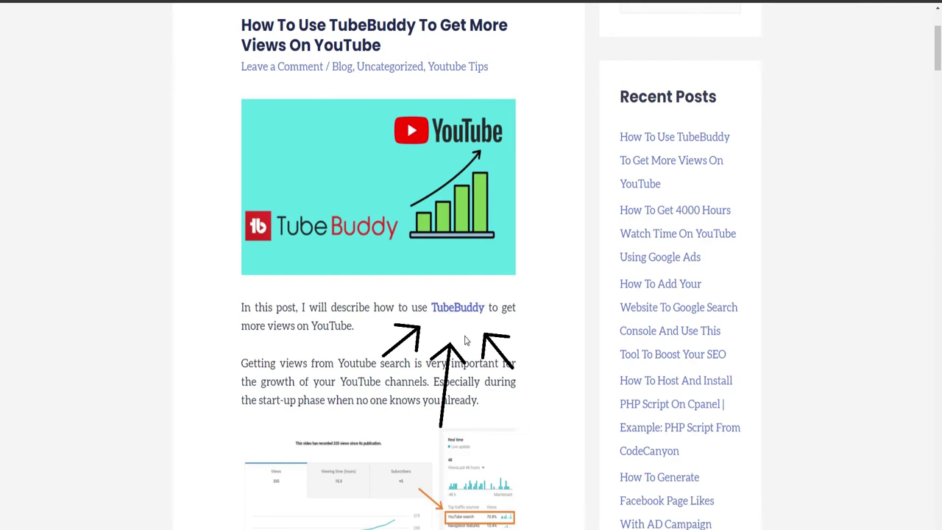
{"action": "scroll", "coordinate": [465, 340], "scroll_direction": "down", "scroll_amount": 15}
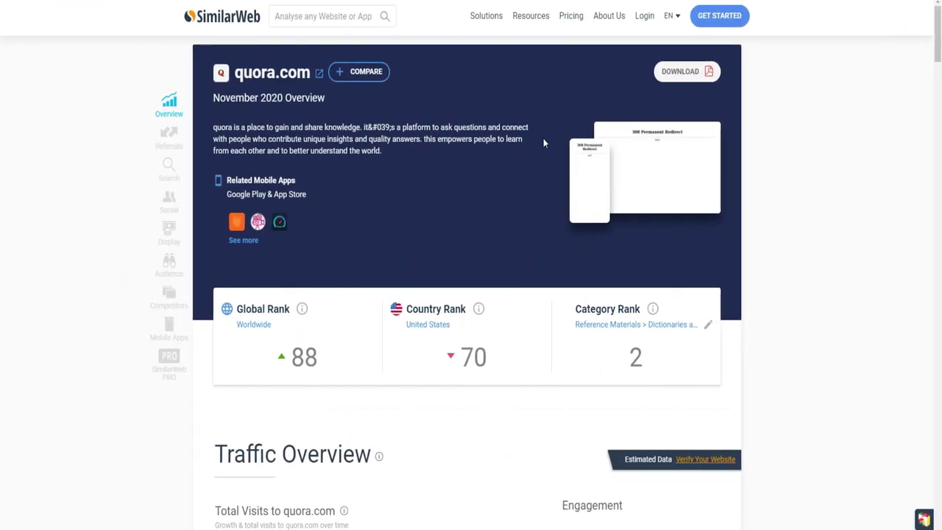
Step: Scroll down to quora.com's Traffic Overview showing 544.75M total visits and engagement figures
{"action": "scroll", "coordinate": [543, 142], "scroll_direction": "down", "scroll_amount": 2}
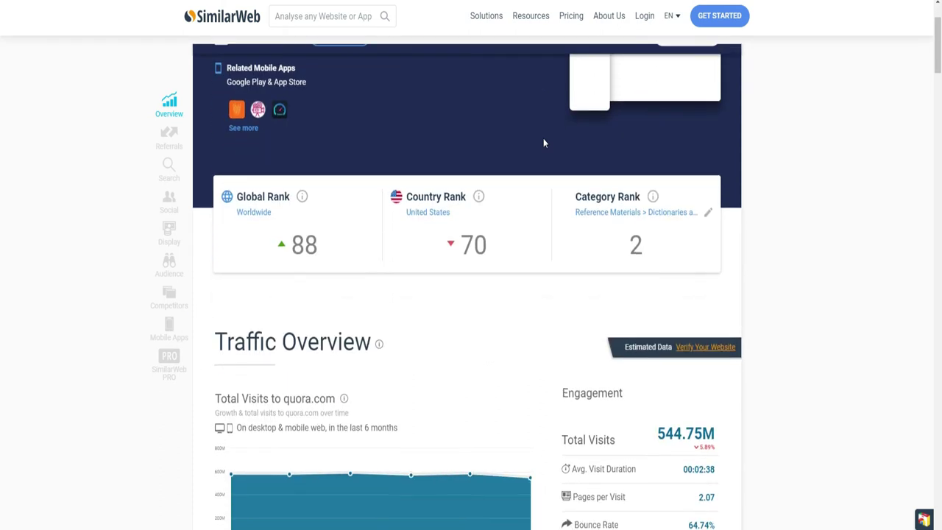
{"action": "scroll", "coordinate": [544, 142], "scroll_direction": "down", "scroll_amount": 3}
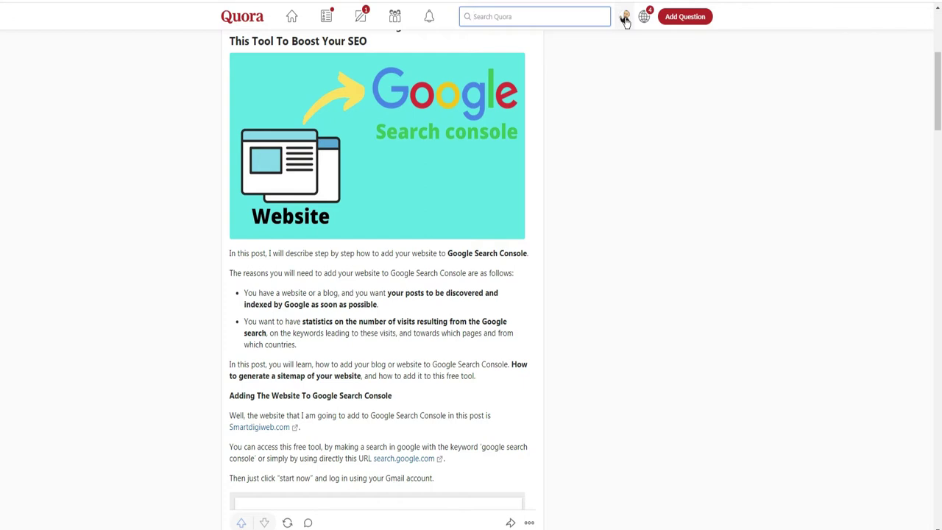
Step: Choose Create Ad from the profile avatar menu to open the ad account form
{"action": "left_click", "coordinate": [624, 19]}
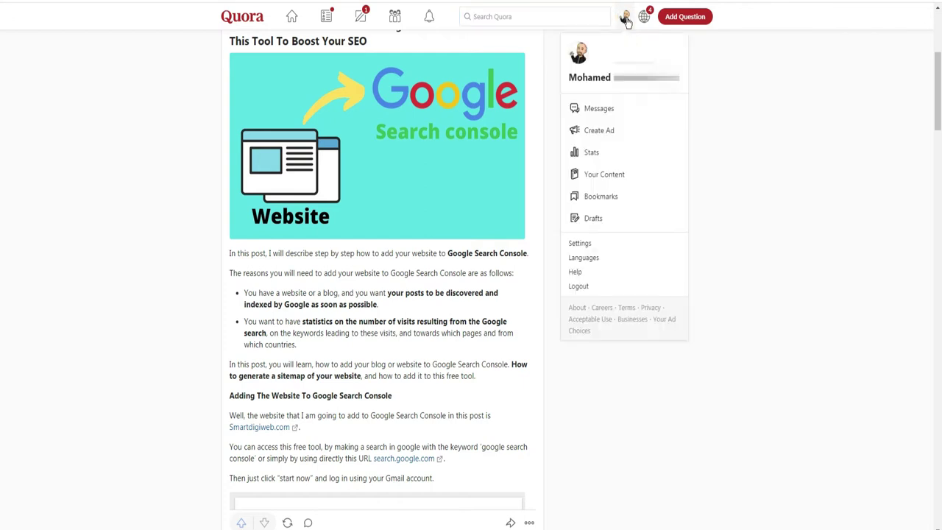
{"action": "left_click", "coordinate": [603, 130]}
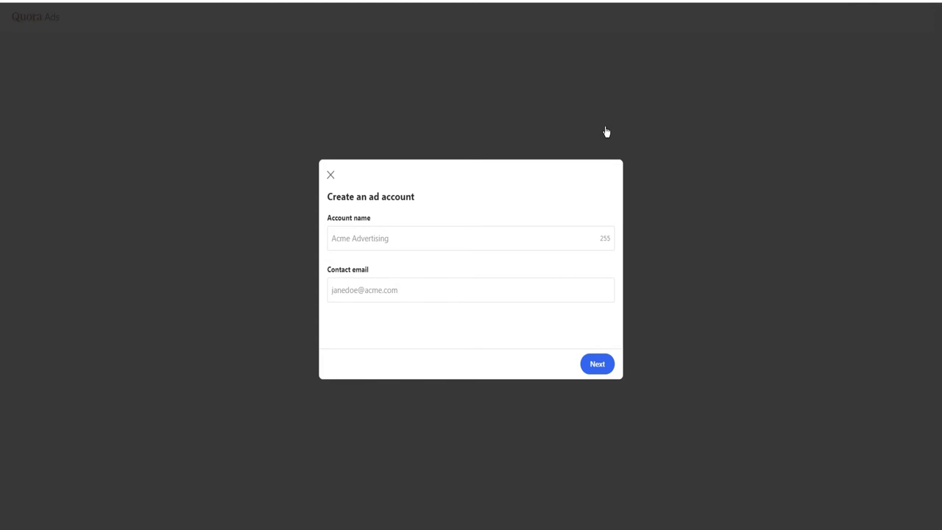
Step: Name the ad account 'smartdigiweb' and continue to business details
{"action": "left_click", "coordinate": [390, 234]}
{"action": "type", "text": "smartdigiweb"}
{"action": "key", "text": "Tab"}
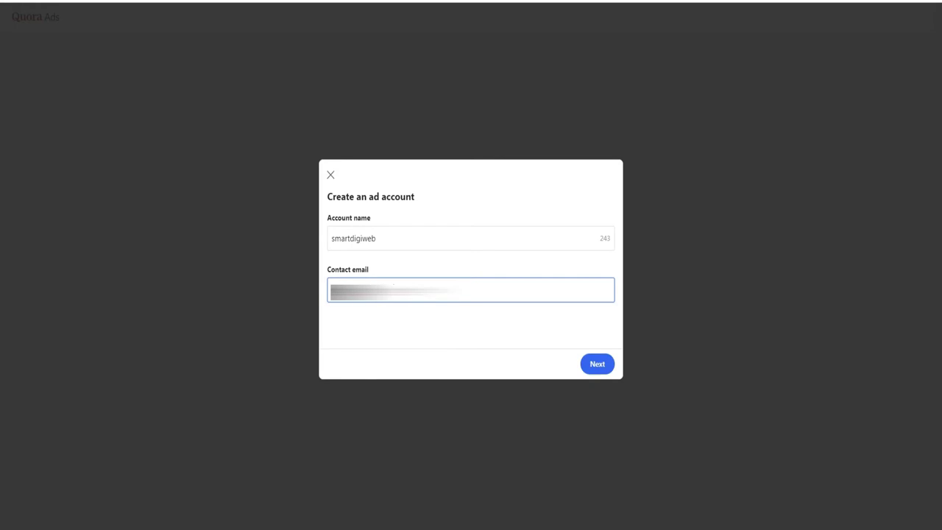
{"action": "left_click", "coordinate": [598, 365]}
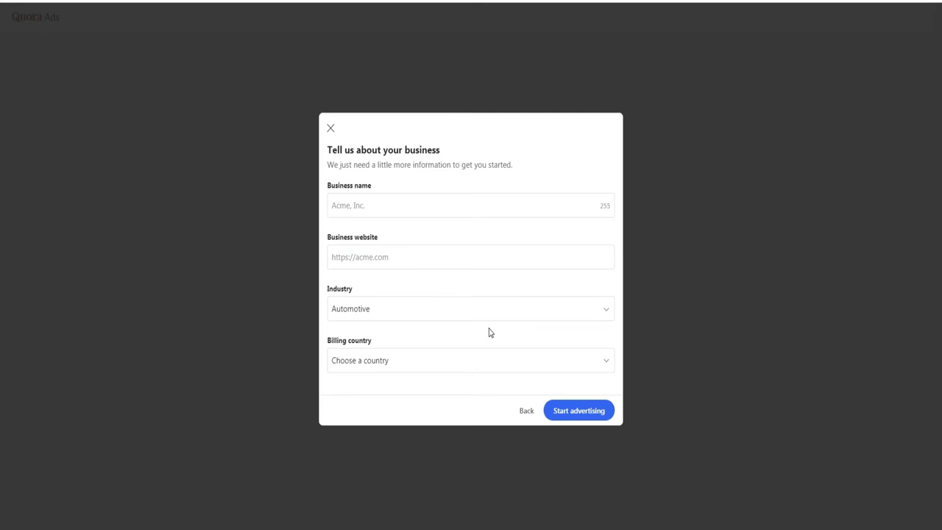
Step: Enter business name 'Smartdigiweb', website 'smartdigiweb.com', and industry Other
{"action": "left_click", "coordinate": [383, 204]}
{"action": "type", "text": "Smartd"}
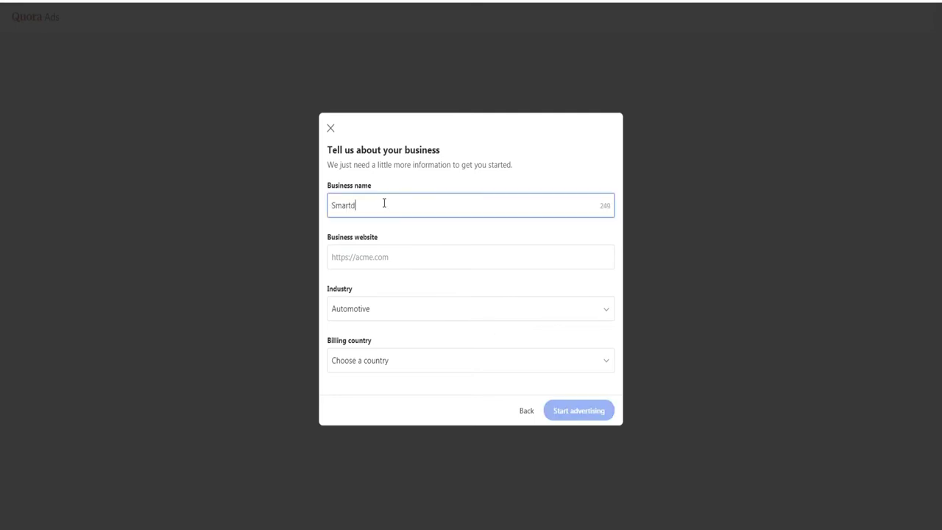
{"action": "type", "text": "igiweb"}
{"action": "left_click", "coordinate": [372, 255]}
{"action": "type", "text": "smartdigiweb.com"}
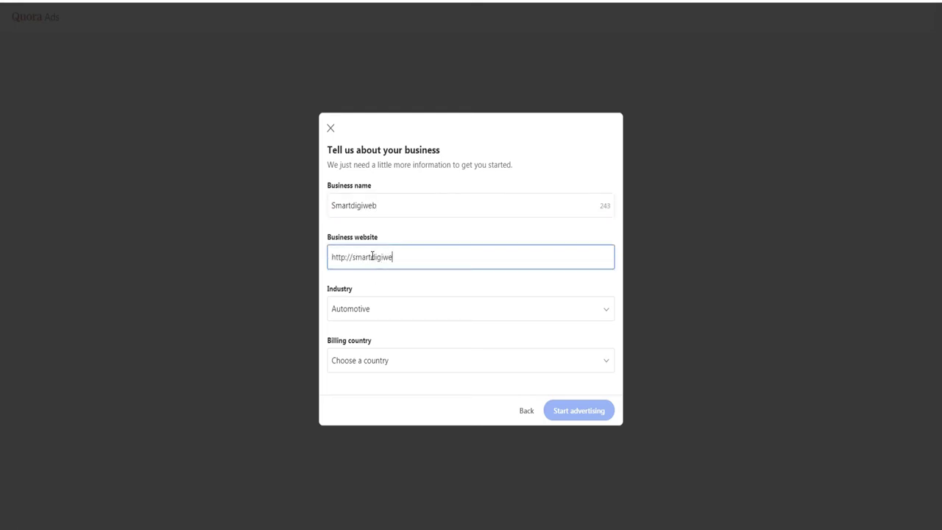
{"action": "left_click", "coordinate": [398, 309]}
{"action": "scroll", "coordinate": [422, 356], "scroll_direction": "down", "scroll_amount": 2}
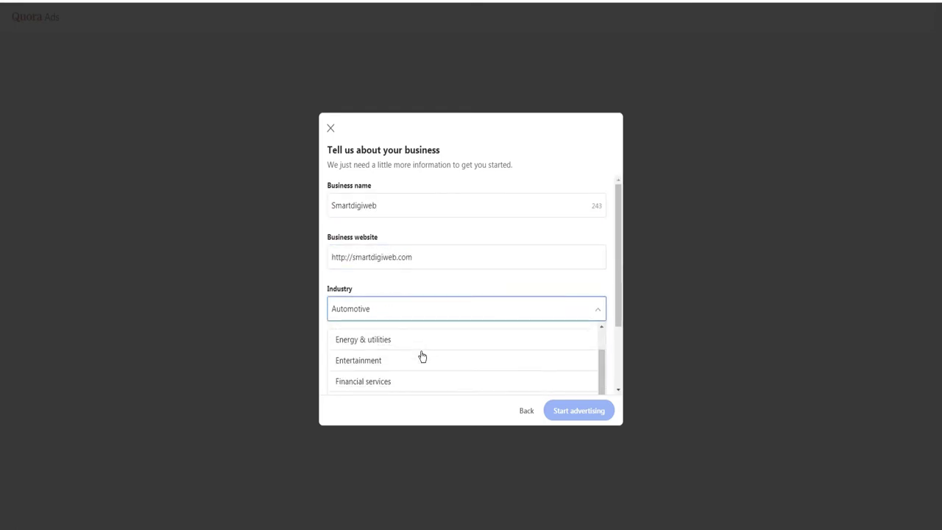
{"action": "scroll", "coordinate": [422, 356], "scroll_direction": "up", "scroll_amount": 2}
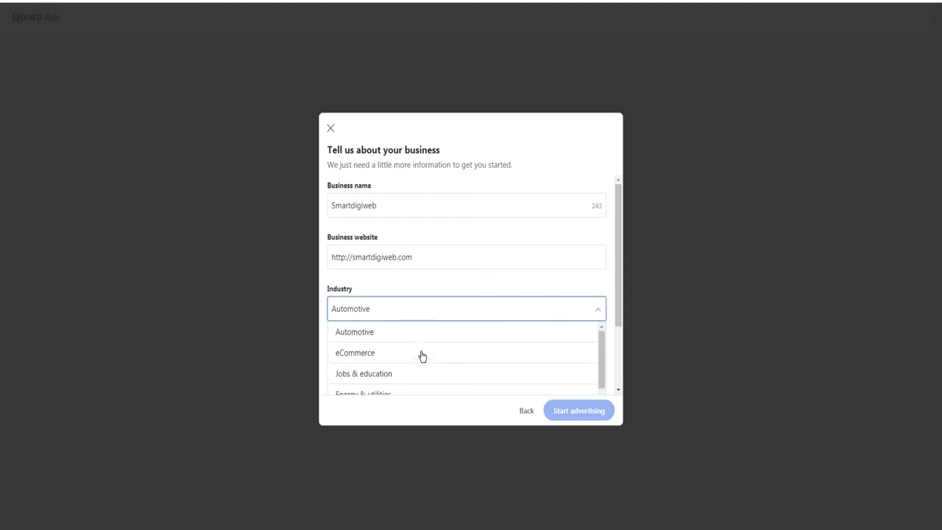
{"action": "scroll", "coordinate": [423, 356], "scroll_direction": "down", "scroll_amount": 2}
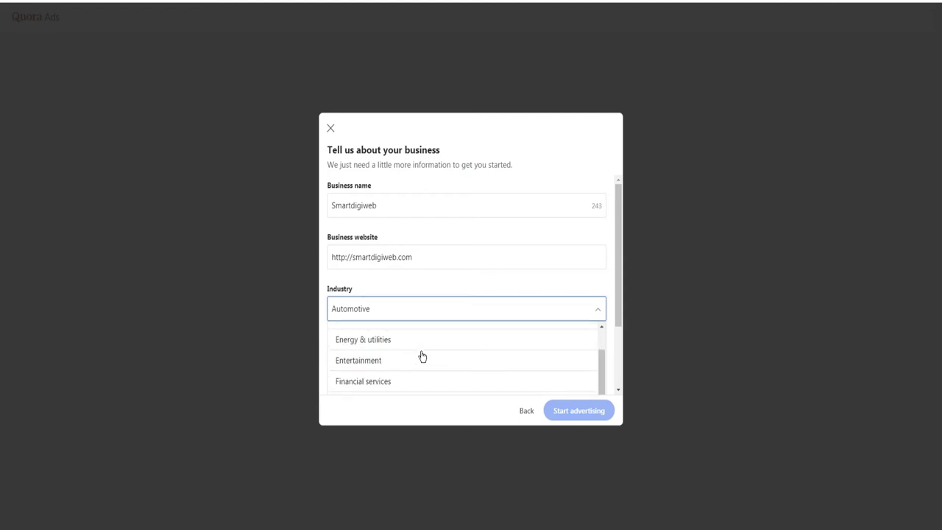
{"action": "scroll", "coordinate": [470, 359], "scroll_direction": "down", "scroll_amount": 5}
{"action": "left_click", "coordinate": [524, 360]}
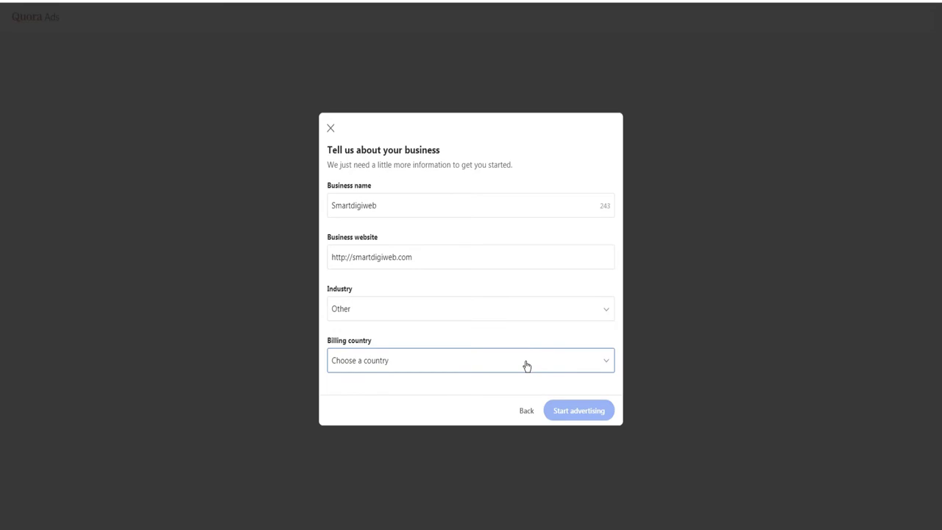
Step: Set the billing country to Morocco, keeping US Dollar, and start advertising
{"action": "left_click", "coordinate": [502, 365]}
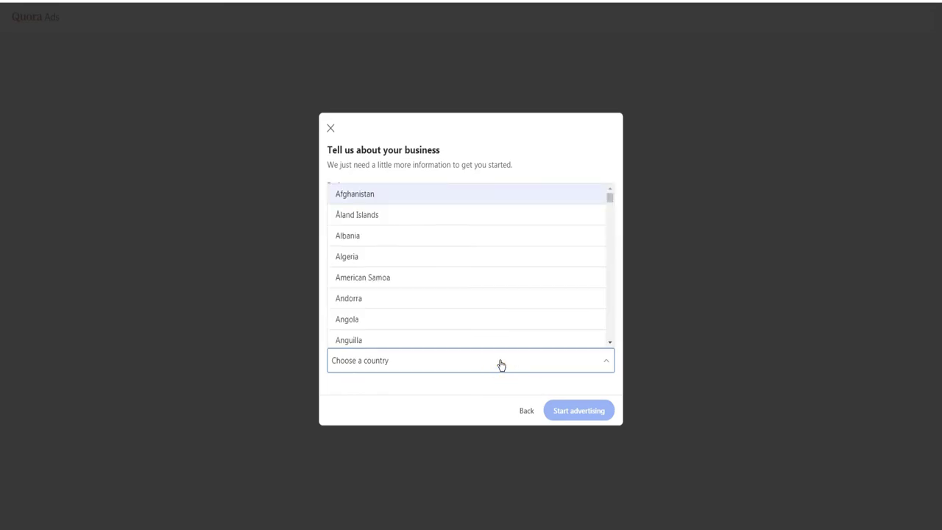
{"action": "type", "text": "Morocco"}
{"action": "key", "text": "Return"}
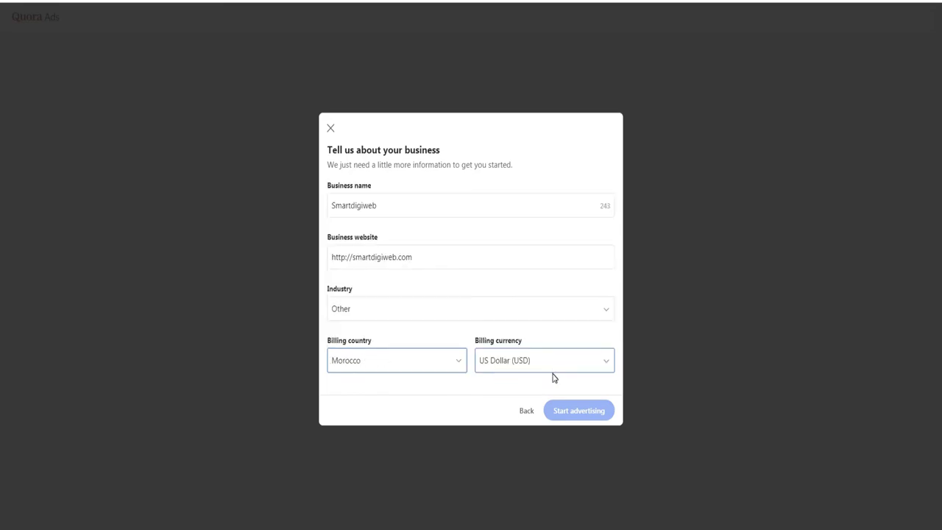
{"action": "left_click", "coordinate": [566, 413]}
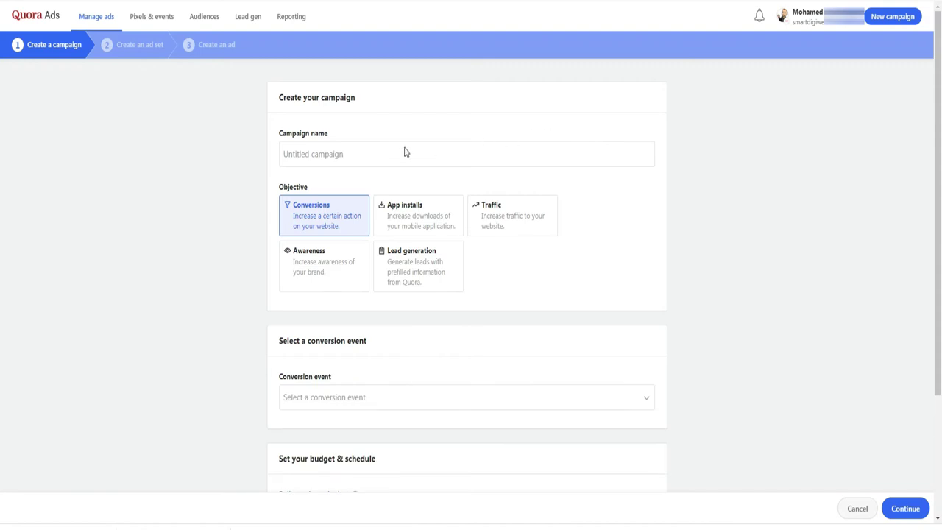
Step: Name the campaign 'TubeBuddy Post' with a Traffic objective and $5 daily budget
{"action": "left_click", "coordinate": [368, 151]}
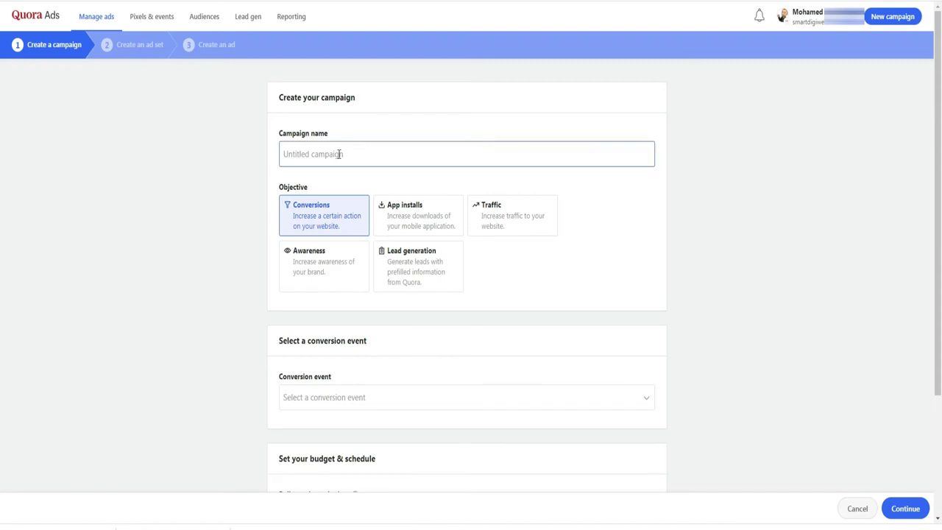
{"action": "type", "text": "TubeBuddy Post"}
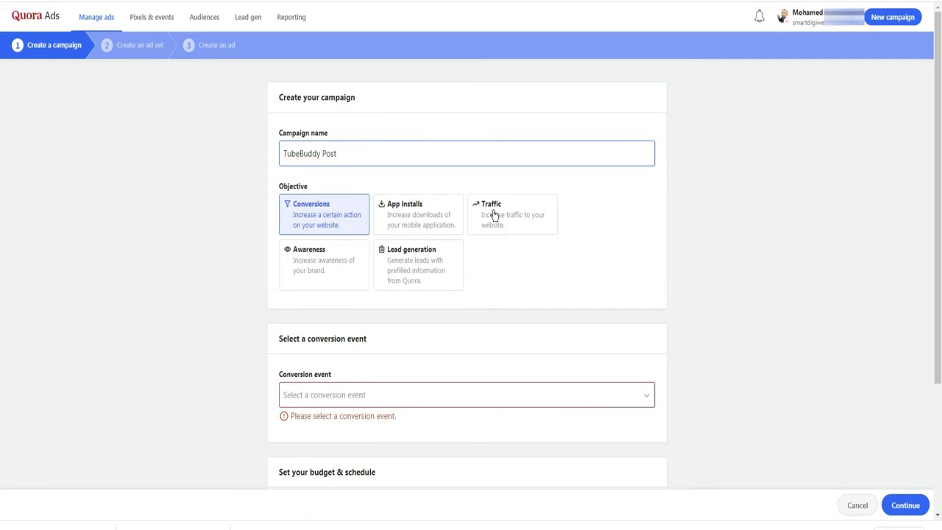
{"action": "left_click", "coordinate": [493, 212]}
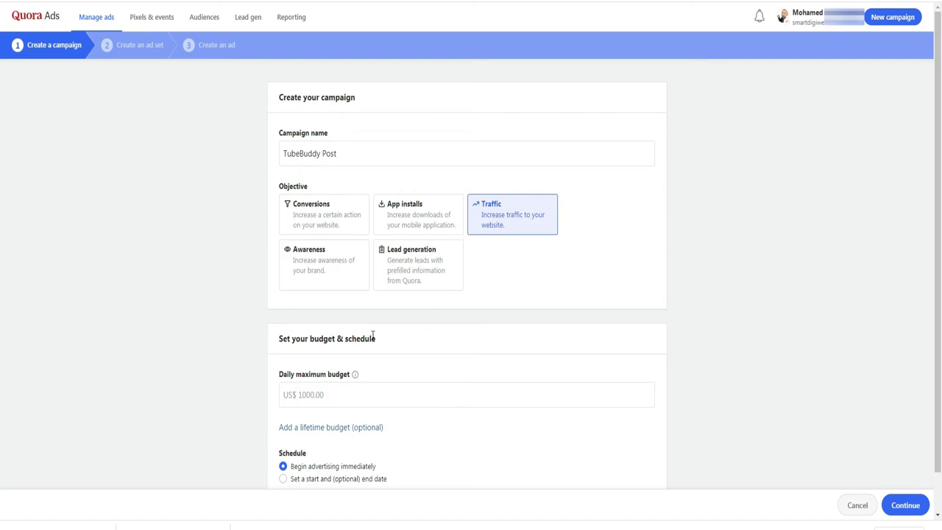
{"action": "left_click", "coordinate": [306, 387]}
{"action": "scroll", "coordinate": [305, 387], "scroll_direction": "down", "scroll_amount": 1}
{"action": "type", "text": "55"}
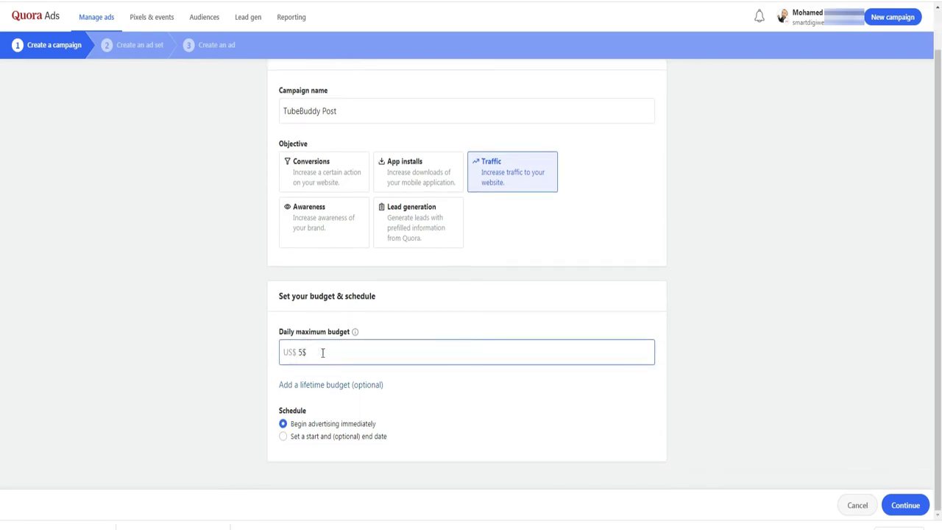
Step: Schedule it from 12/23/2020 7:00 AM to 12/25/2020 11:00 PM and continue
{"action": "left_click", "coordinate": [315, 435]}
{"action": "scroll", "coordinate": [356, 410], "scroll_direction": "down", "scroll_amount": 1}
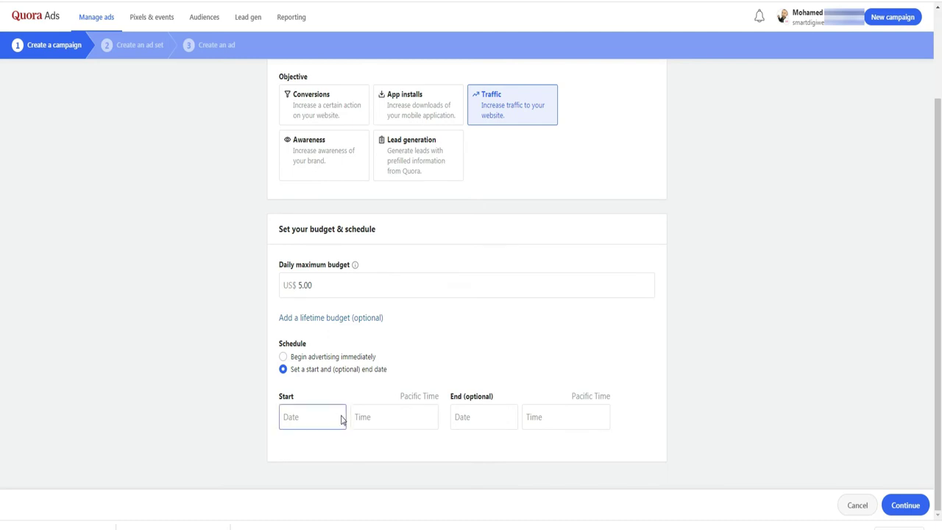
{"action": "left_click", "coordinate": [335, 417]}
{"action": "left_click", "coordinate": [343, 360]}
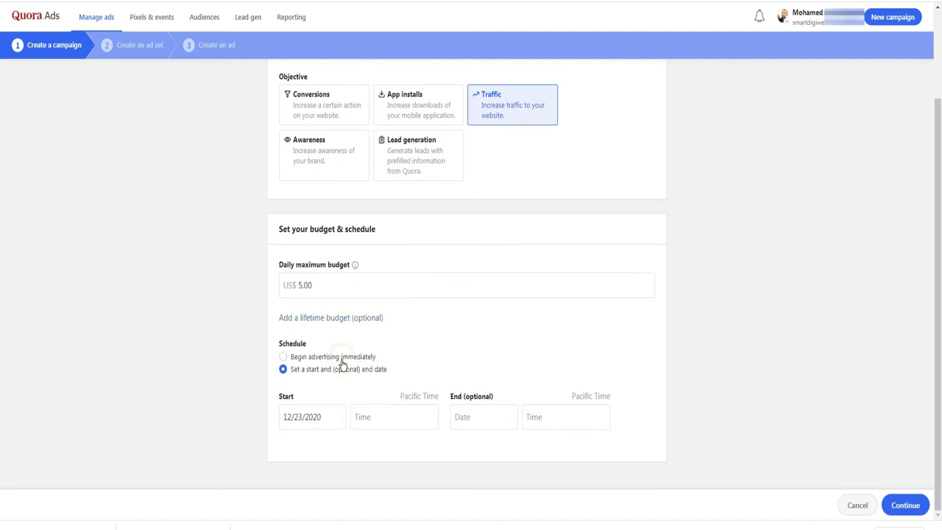
{"action": "left_click", "coordinate": [364, 418]}
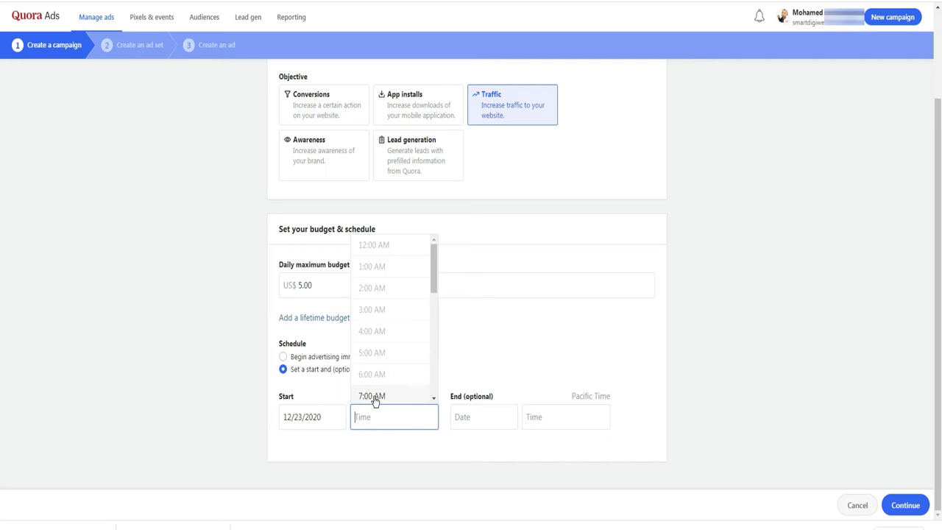
{"action": "left_click", "coordinate": [372, 397]}
{"action": "left_click", "coordinate": [475, 418]}
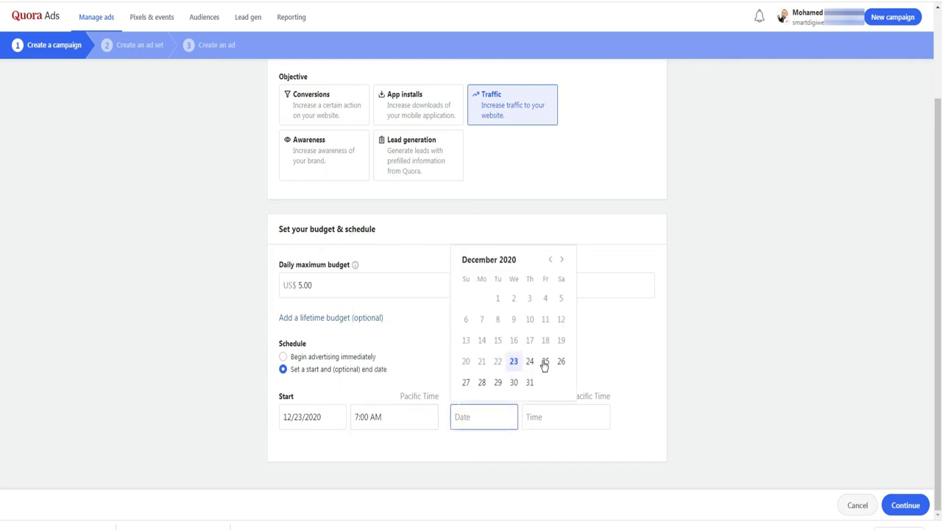
{"action": "left_click", "coordinate": [545, 362]}
{"action": "left_click", "coordinate": [547, 417]}
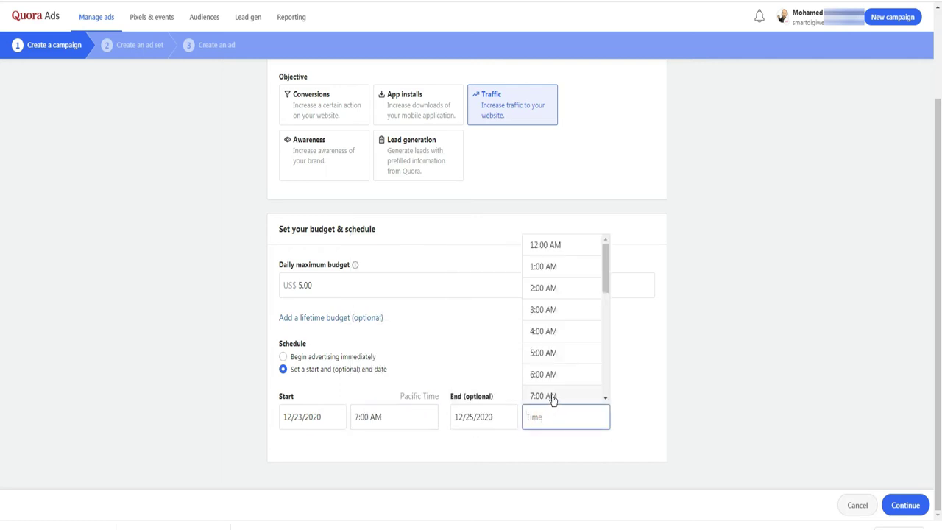
{"action": "left_click", "coordinate": [531, 347]}
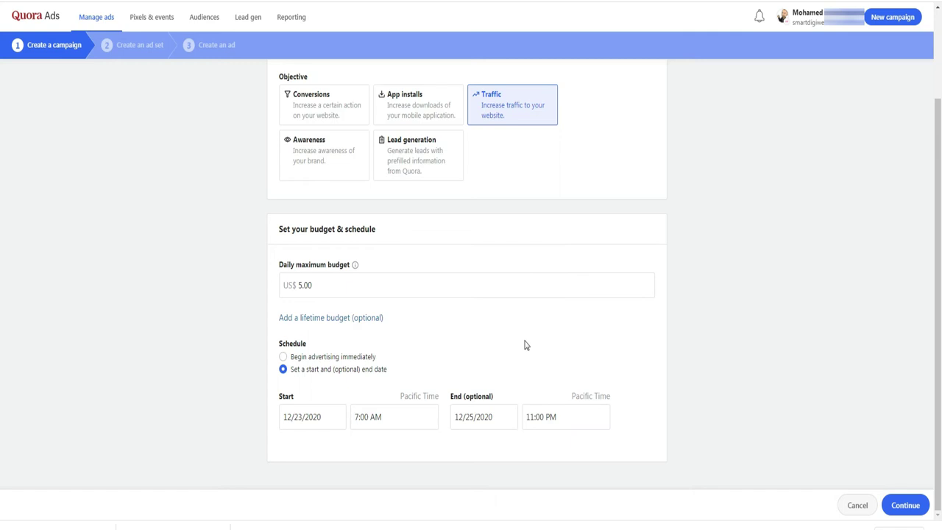
{"action": "left_click", "coordinate": [899, 506]}
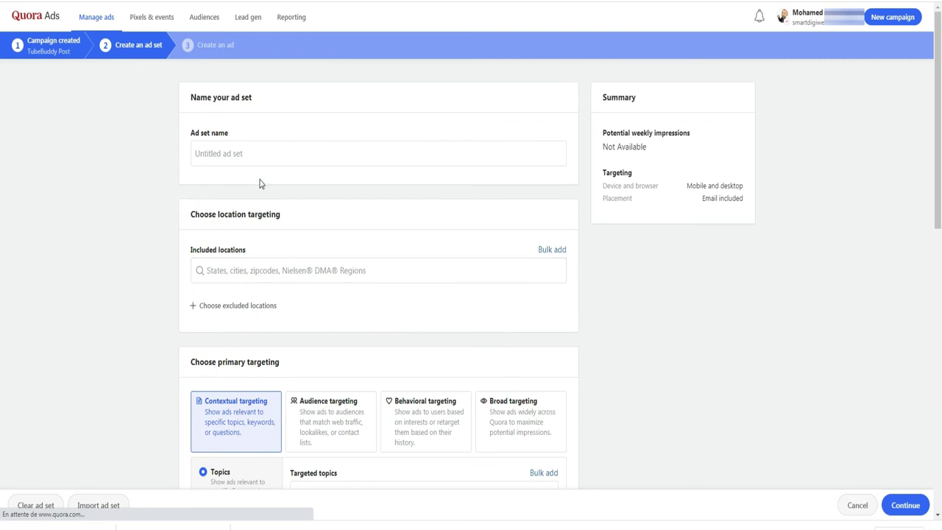
Step: Begin entering the ad set name with 'Ad'
{"action": "left_click", "coordinate": [244, 152]}
{"action": "type", "text": "Ad set 1"}
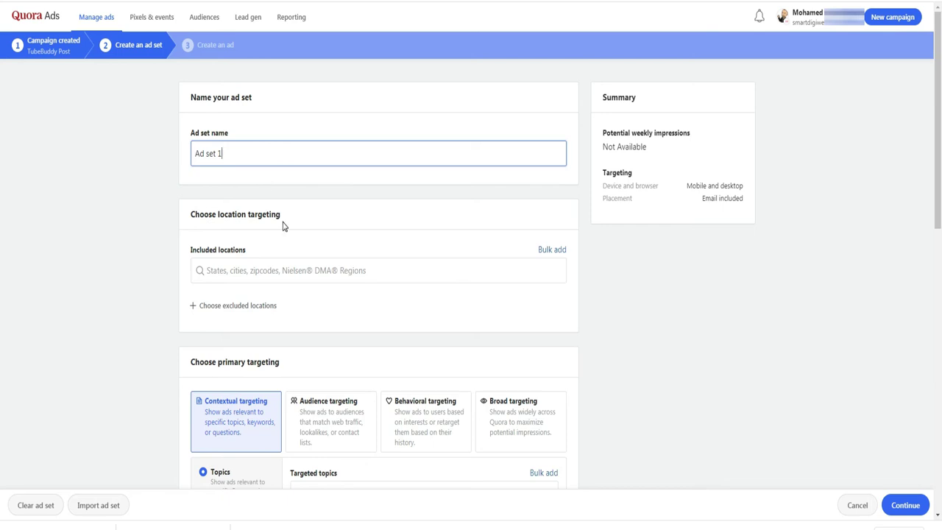
Step: Include United States, Canada, United Kingdom, Australia and United Arab Emirates as locations
{"action": "scroll", "coordinate": [283, 226], "scroll_direction": "down", "scroll_amount": 1}
{"action": "left_click", "coordinate": [261, 214]}
{"action": "type", "text": "united"}
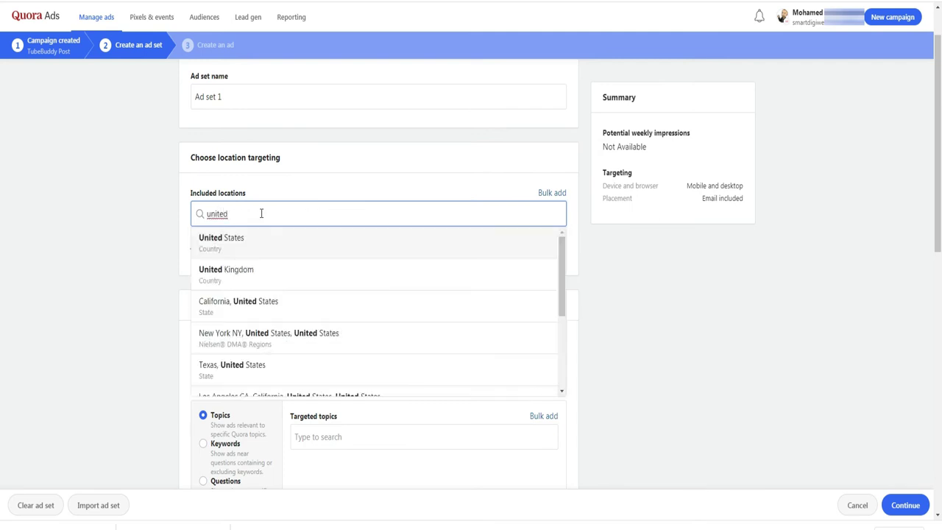
{"action": "left_click", "coordinate": [242, 241]}
{"action": "type", "text": "canada"}
{"action": "left_click", "coordinate": [280, 246]}
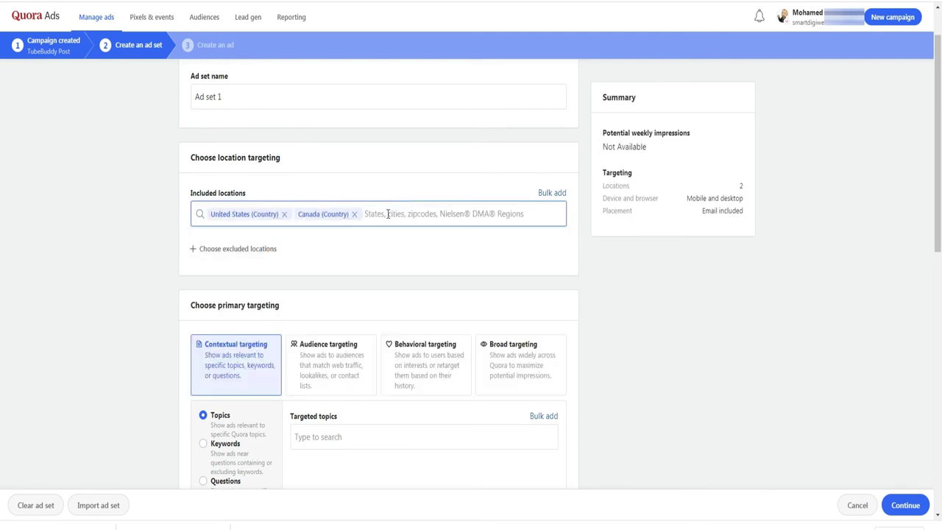
{"action": "type", "text": "unit"}
{"action": "left_click", "coordinate": [351, 241]}
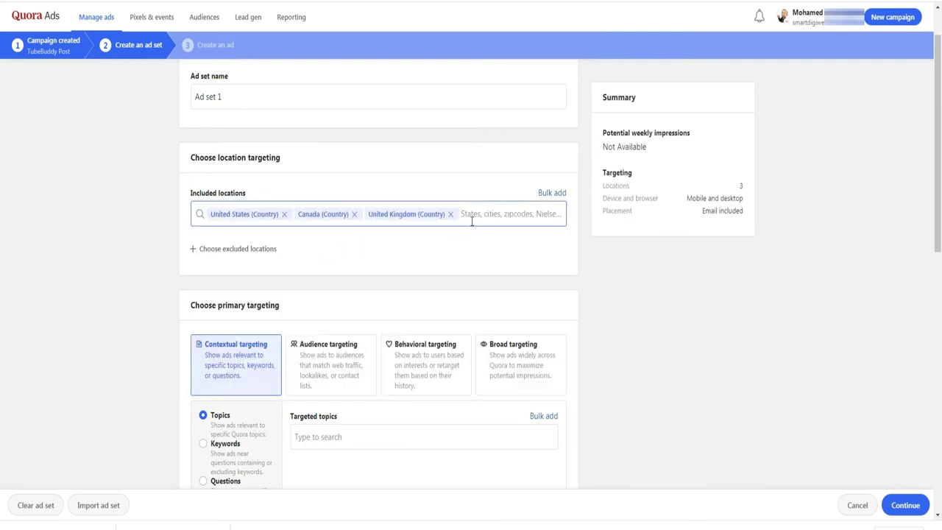
{"action": "type", "text": "aust"}
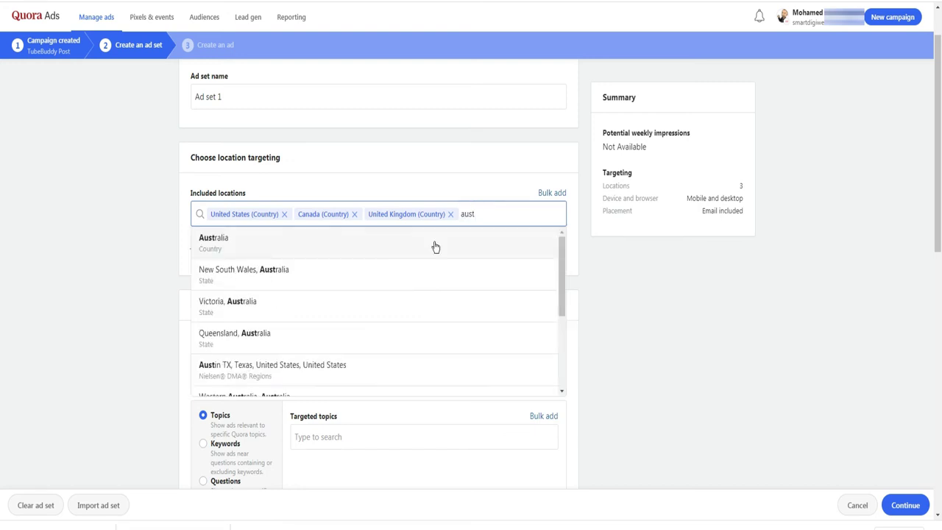
{"action": "left_click", "coordinate": [435, 245]}
{"action": "type", "text": "emi"}
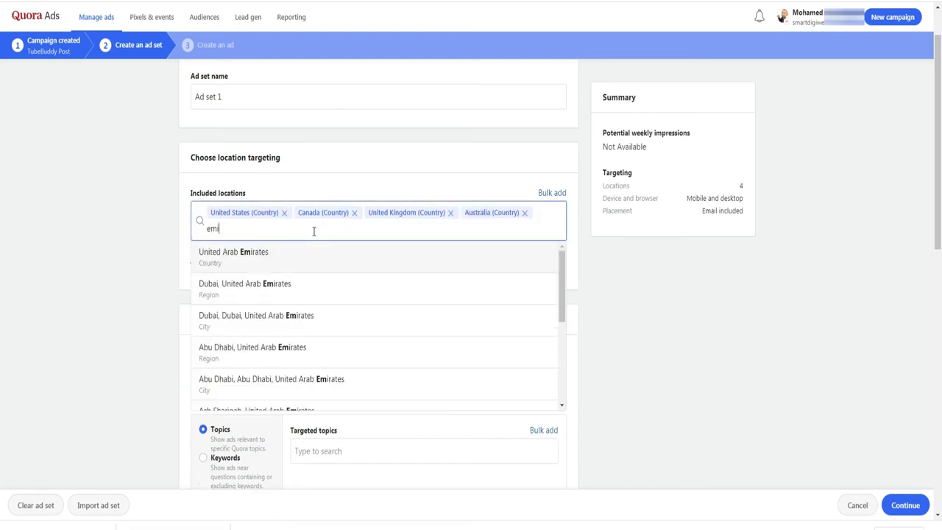
{"action": "left_click", "coordinate": [301, 257]}
{"action": "scroll", "coordinate": [301, 262], "scroll_direction": "down", "scroll_amount": 2}
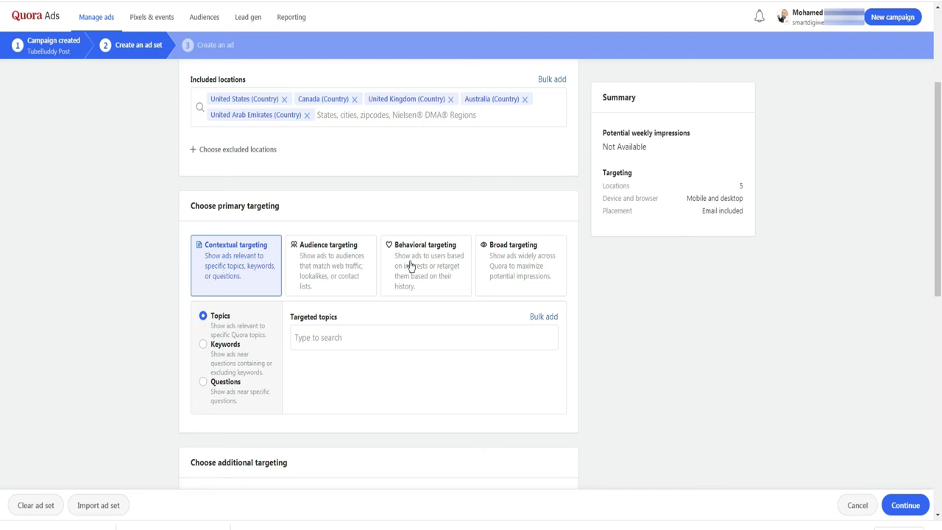
Step: Add Tubebuddy as a targeted topic
{"action": "left_click", "coordinate": [309, 338]}
{"action": "type", "text": "tube"}
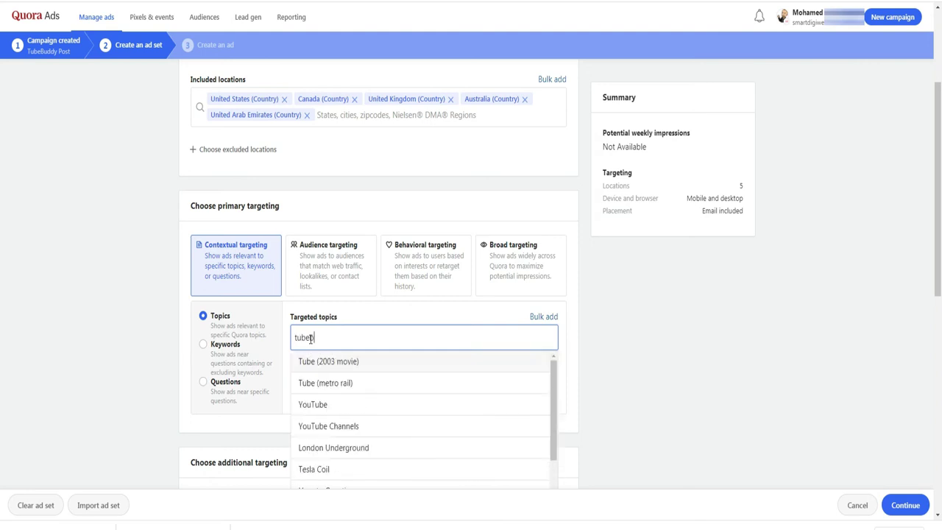
{"action": "type", "text": "bud"}
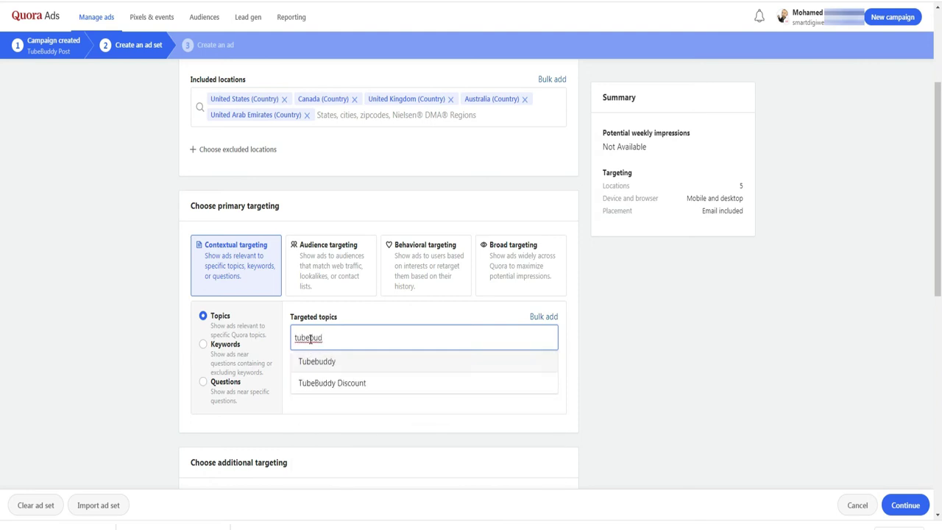
{"action": "left_click", "coordinate": [319, 366]}
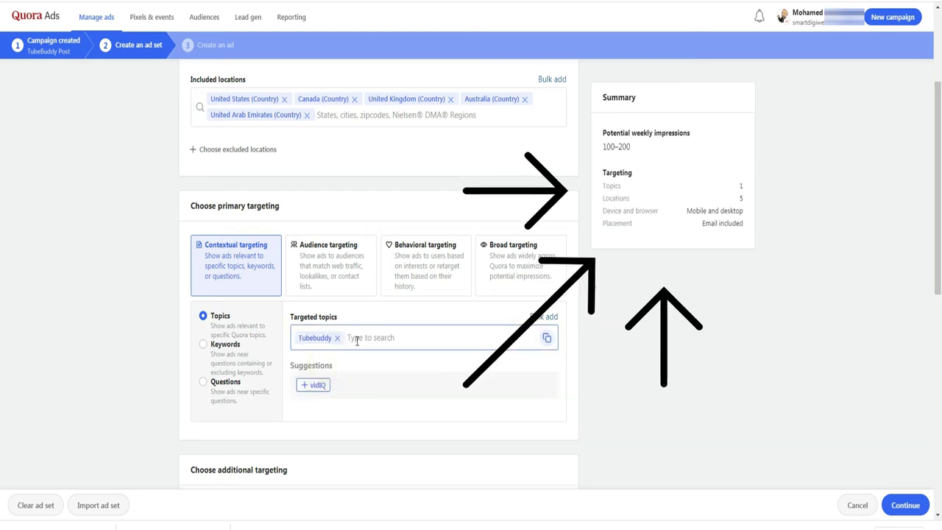
{"action": "left_click", "coordinate": [657, 156]}
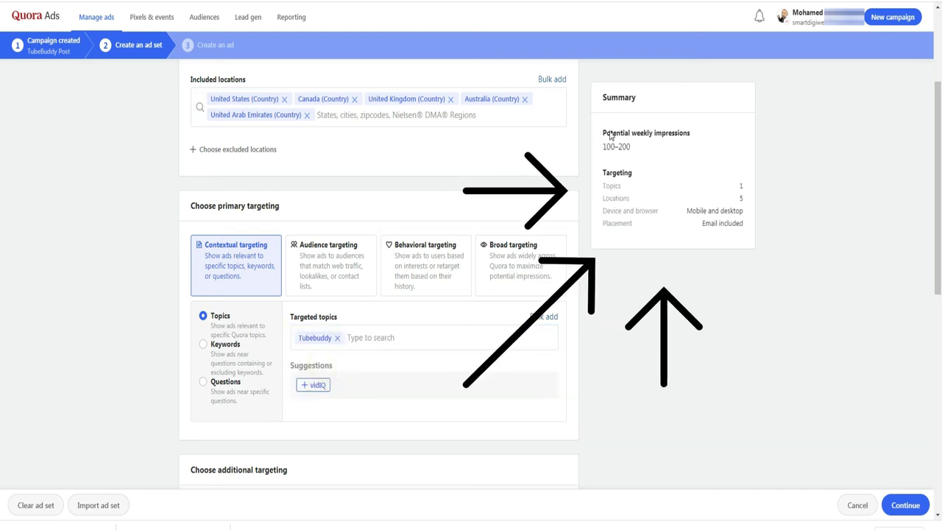
Step: Add topics Seo Youtube Views, Seo for Youtube, Youtube SEO Tools and YouTube SEO
{"action": "left_click", "coordinate": [367, 339]}
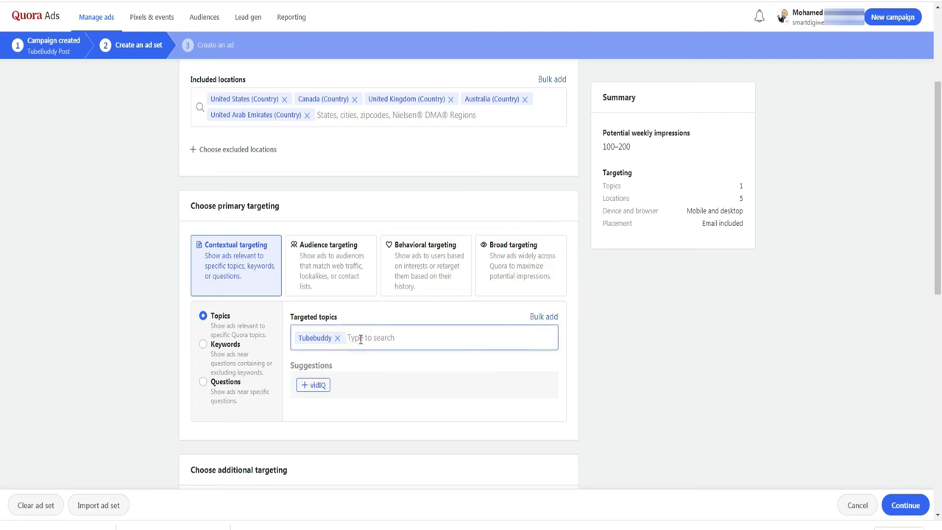
{"action": "type", "text": "youtube seo"}
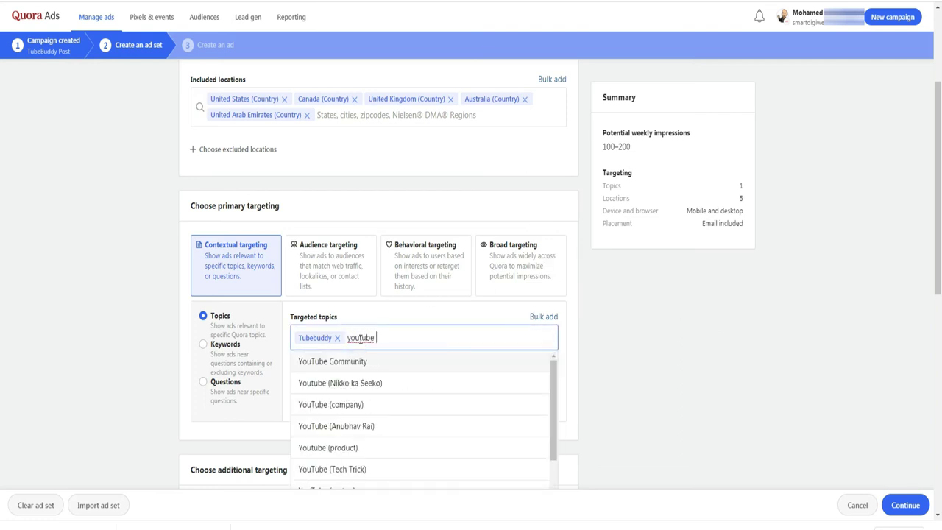
{"action": "left_click", "coordinate": [332, 426]}
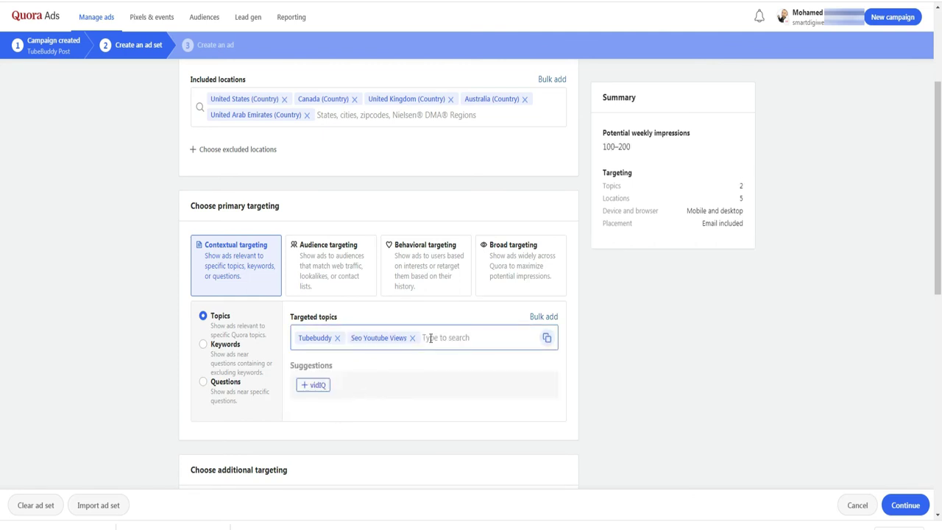
{"action": "type", "text": "youtube seo"}
{"action": "left_click", "coordinate": [327, 426]}
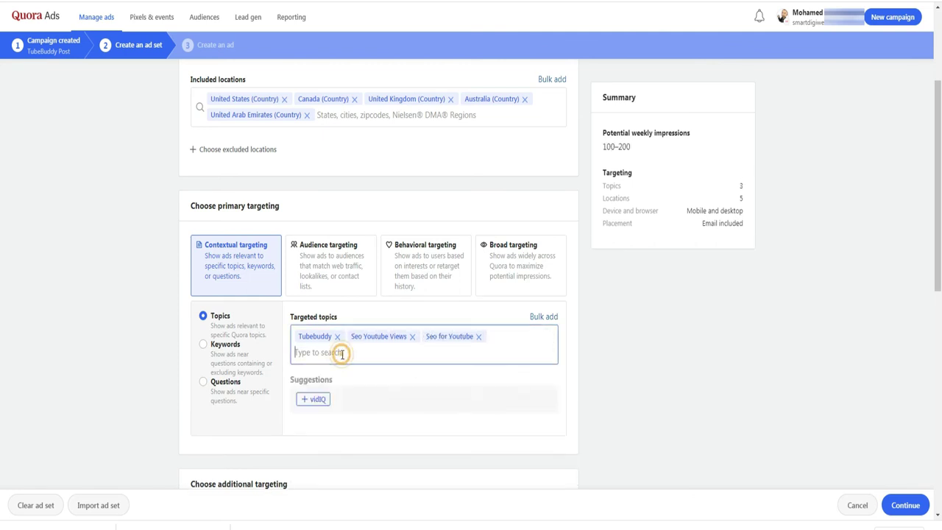
{"action": "type", "text": "youtube seo"}
{"action": "left_click", "coordinate": [358, 401]}
{"action": "type", "text": "youtube seo"}
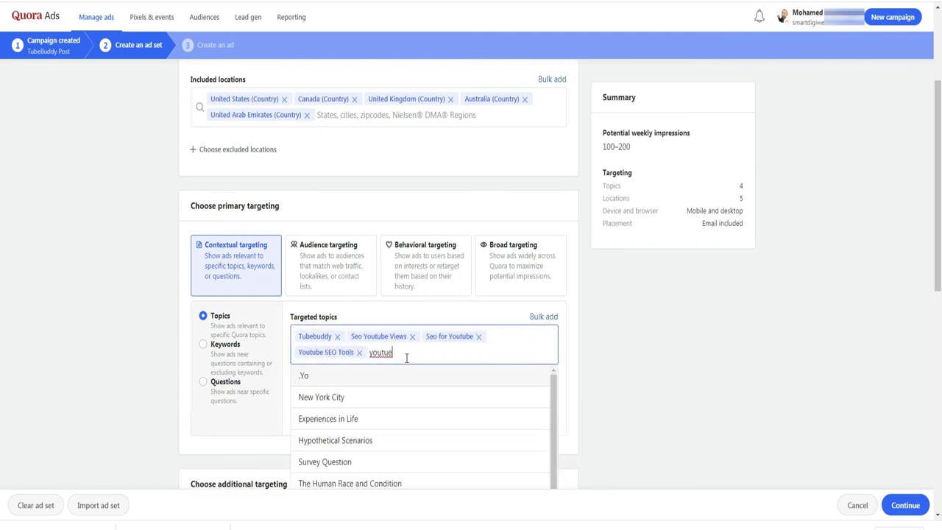
{"action": "left_click", "coordinate": [336, 377]}
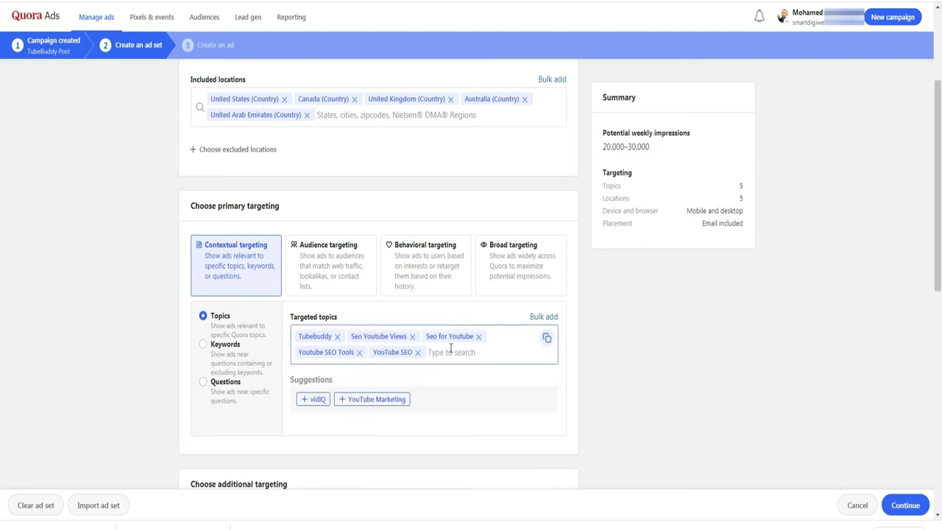
Step: Add topics Tags on Youtube Videos and Youtube Tags, then search 'youtube tag'
{"action": "left_click", "coordinate": [442, 351]}
{"action": "type", "text": "youtube tags"}
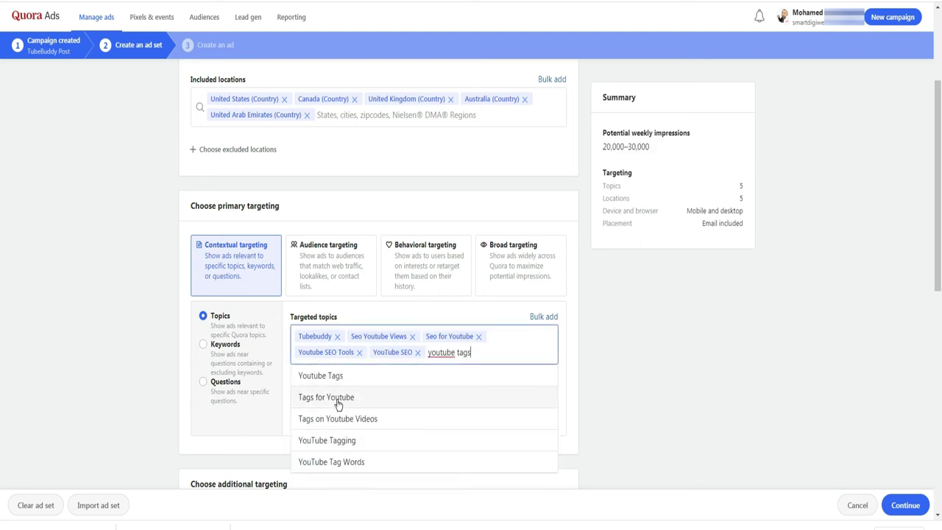
{"action": "left_click", "coordinate": [353, 417]}
{"action": "type", "text": "youtube tags"}
{"action": "left_click", "coordinate": [362, 390]}
{"action": "type", "text": "youtube tag"}
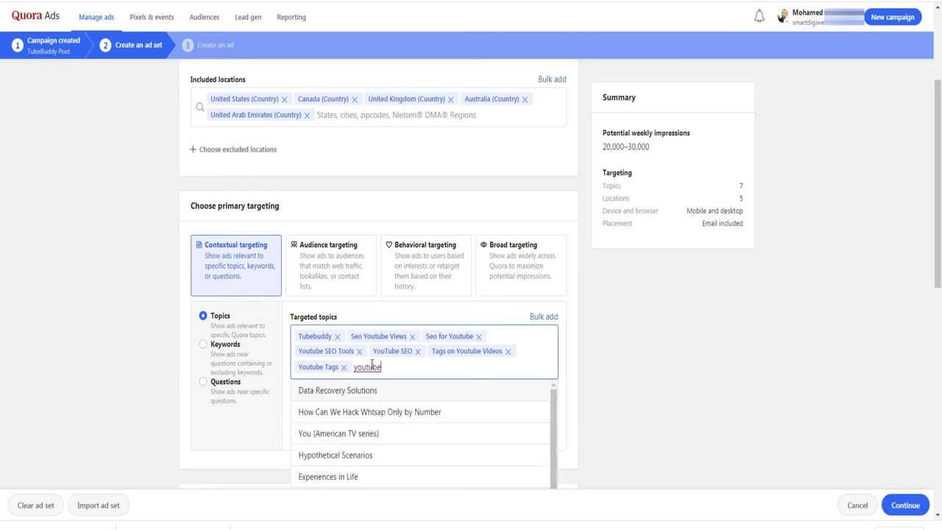
{"action": "left_click", "coordinate": [336, 412]}
{"action": "scroll", "coordinate": [240, 246], "scroll_direction": "down", "scroll_amount": 3}
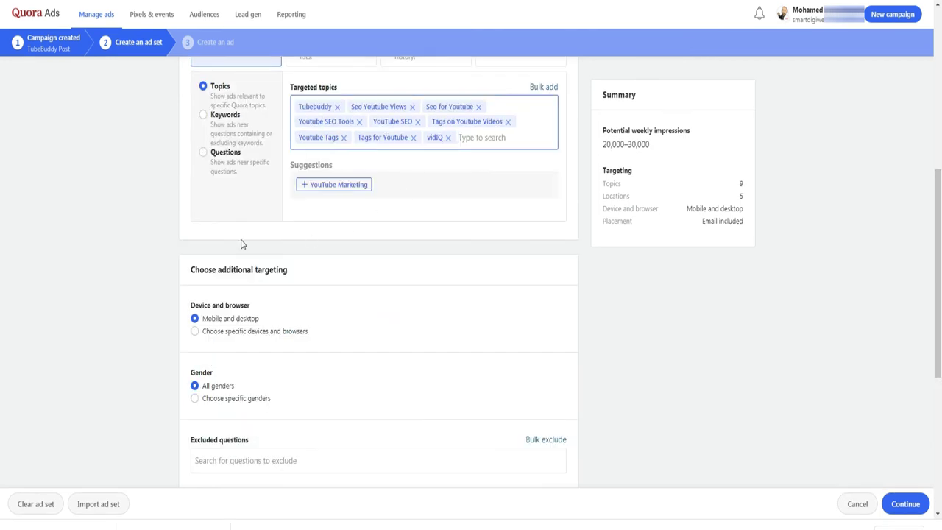
{"action": "scroll", "coordinate": [241, 244], "scroll_direction": "down", "scroll_amount": 2}
{"action": "scroll", "coordinate": [241, 245], "scroll_direction": "down", "scroll_amount": 1}
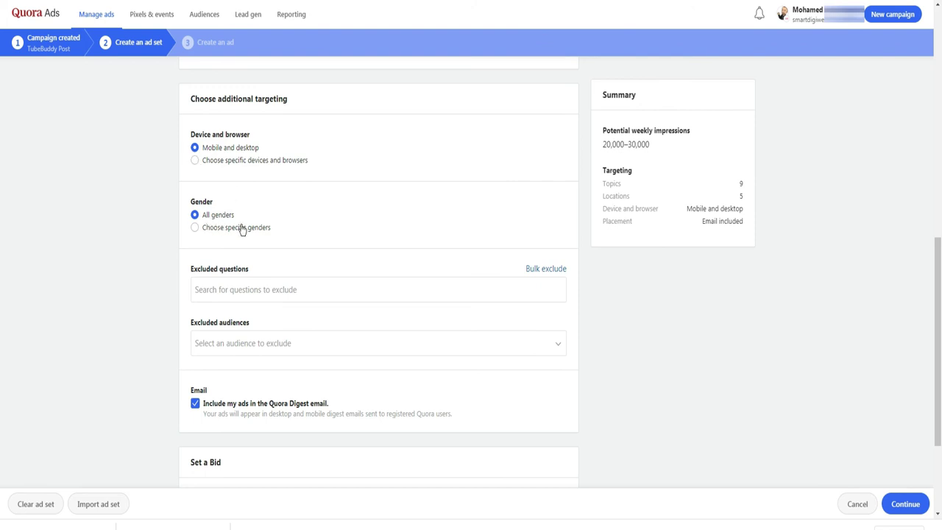
{"action": "left_click", "coordinate": [195, 228]}
{"action": "left_click", "coordinate": [195, 214]}
{"action": "scroll", "coordinate": [257, 193], "scroll_direction": "down", "scroll_amount": 2}
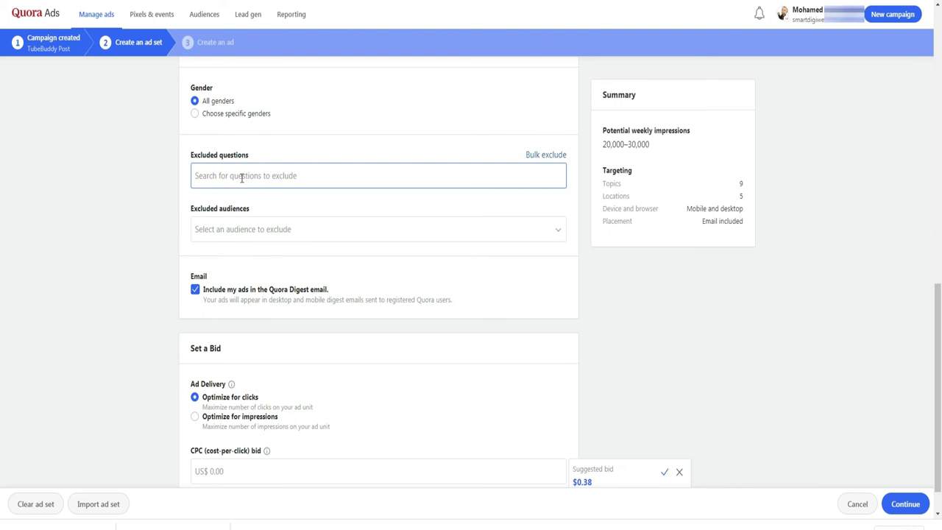
{"action": "scroll", "coordinate": [260, 227], "scroll_direction": "down", "scroll_amount": 1}
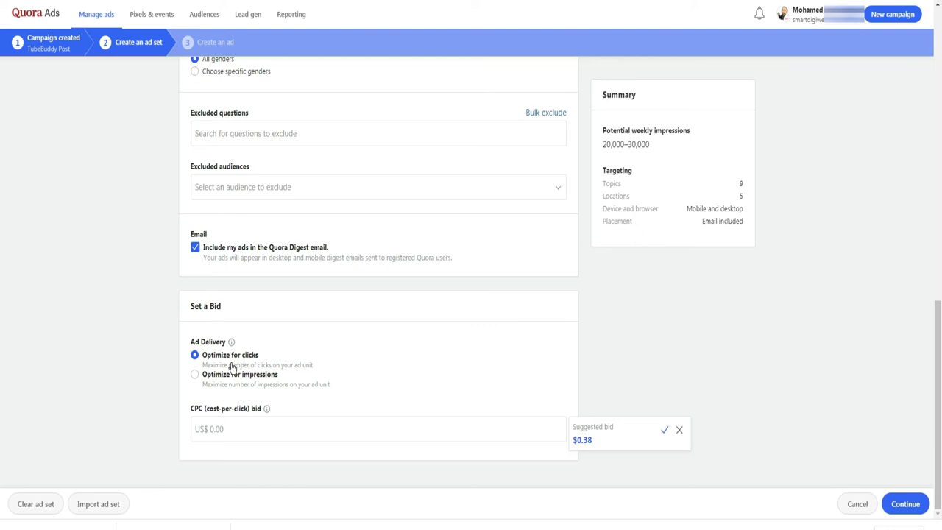
Step: Enter a cost-per-click bid of 0.30 for the ad set
{"action": "left_click", "coordinate": [267, 435]}
{"action": "left_click", "coordinate": [216, 428]}
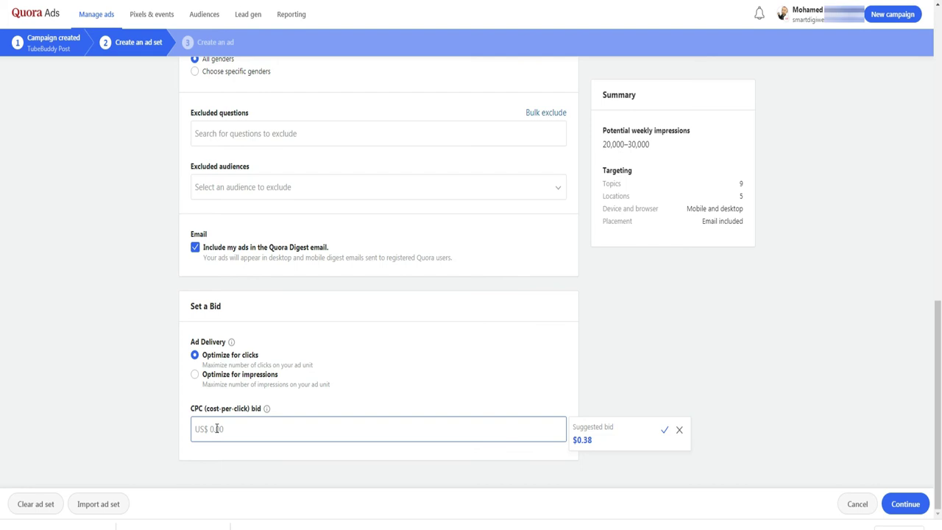
{"action": "left_click", "coordinate": [216, 428]}
{"action": "type", "text": "0.3"}
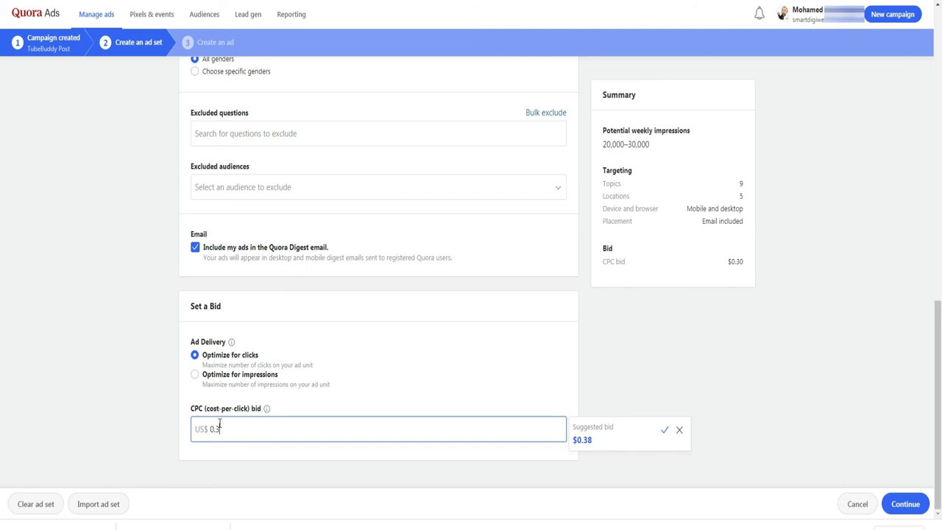
{"action": "left_click", "coordinate": [158, 429]}
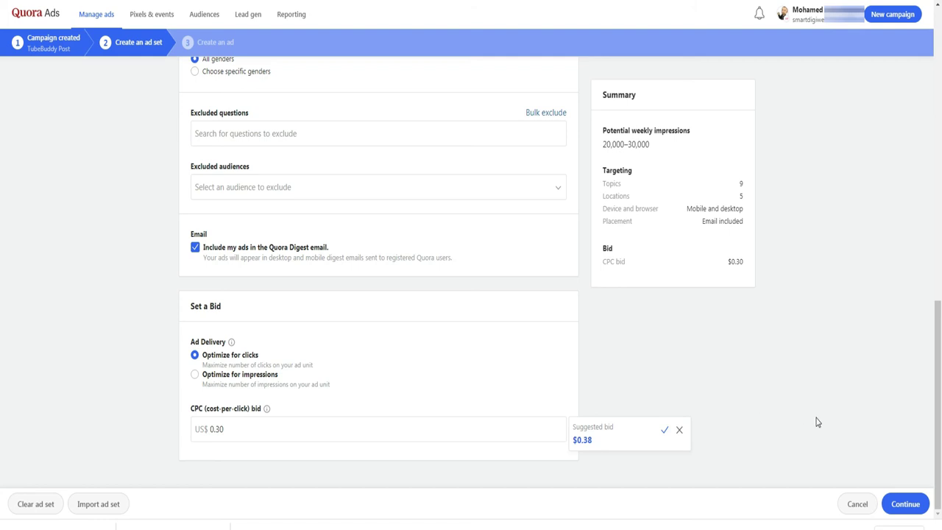
Step: Save the ad set and name the new image ad 'Ad 1'
{"action": "left_click", "coordinate": [902, 504]}
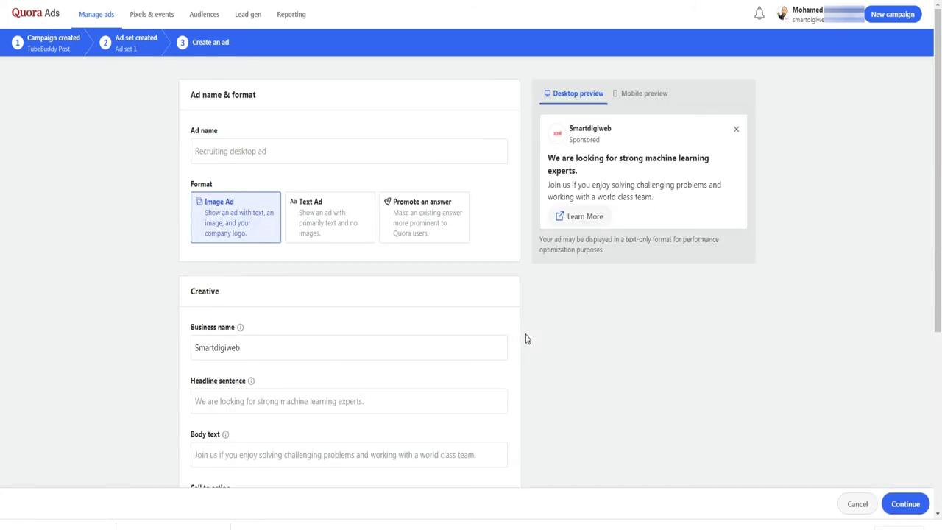
{"action": "left_click", "coordinate": [352, 147]}
{"action": "type", "text": "ad"}
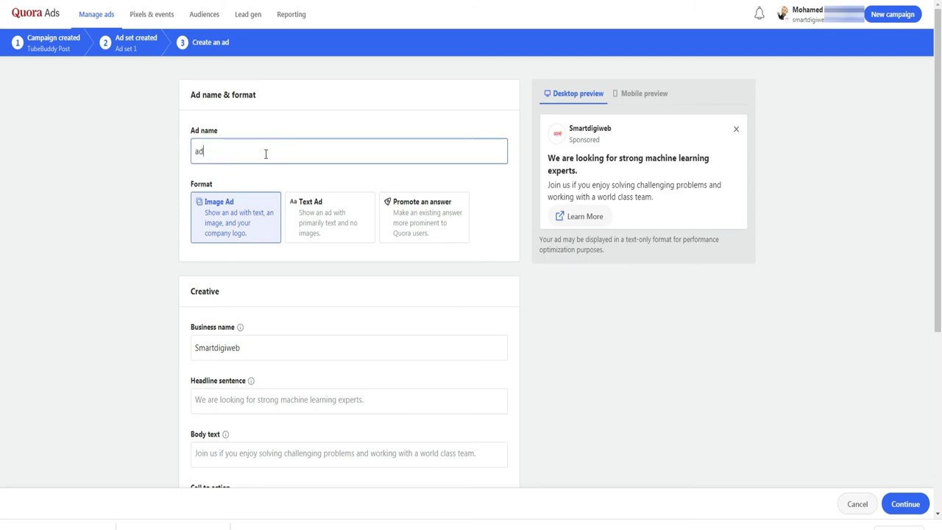
{"action": "key", "text": "BackSpace"}
{"action": "key", "text": "BackSpace"}
{"action": "type", "text": "Ad"}
{"action": "left_click", "coordinate": [157, 238]}
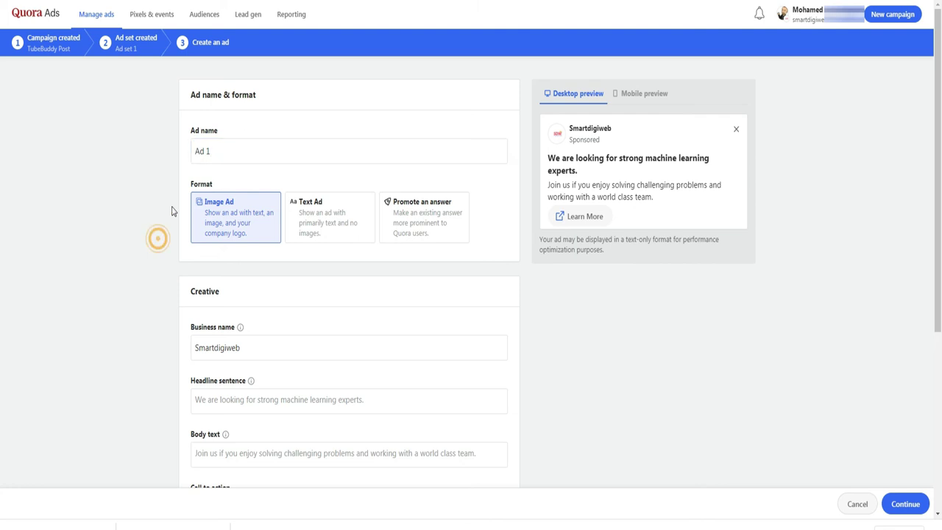
Step: Fill in the TubeBuddy views headline and paste the matching body text
{"action": "scroll", "coordinate": [211, 183], "scroll_direction": "down", "scroll_amount": 1}
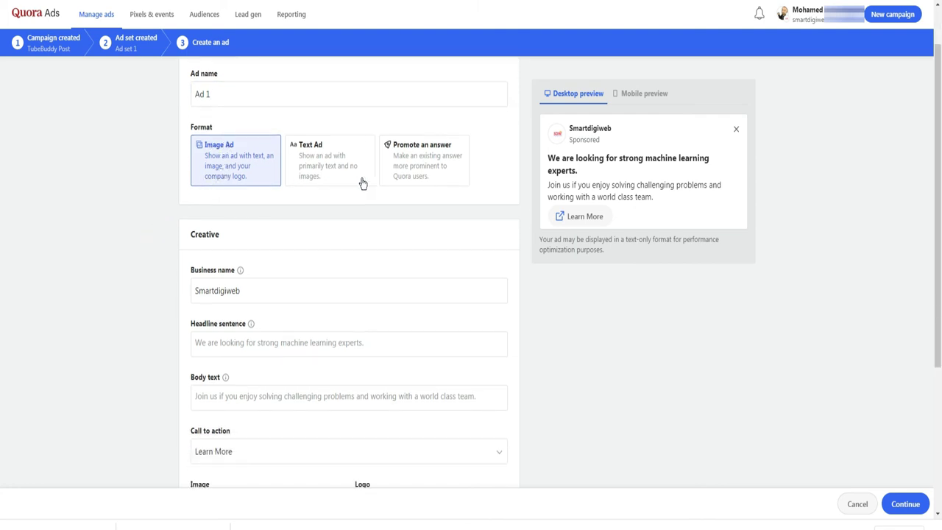
{"action": "left_click", "coordinate": [279, 103]}
{"action": "left_click", "coordinate": [242, 142]}
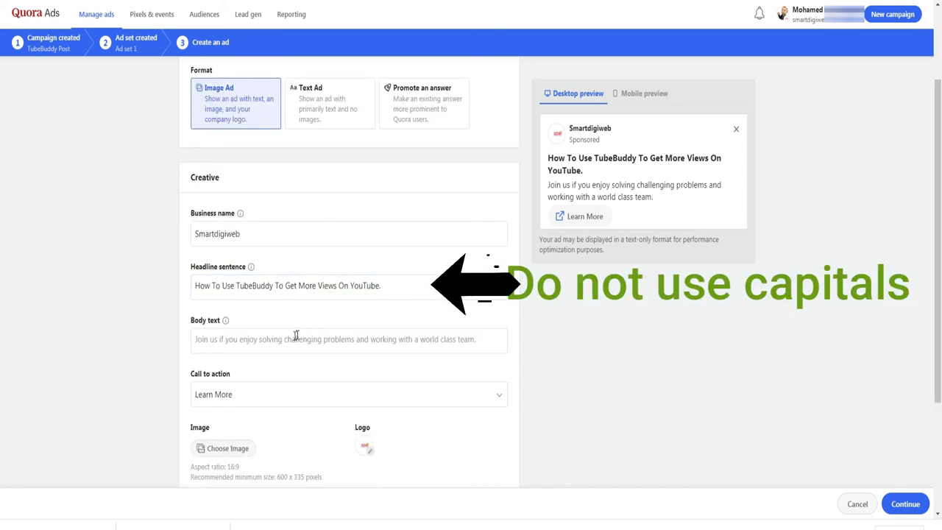
{"action": "left_click", "coordinate": [280, 340]}
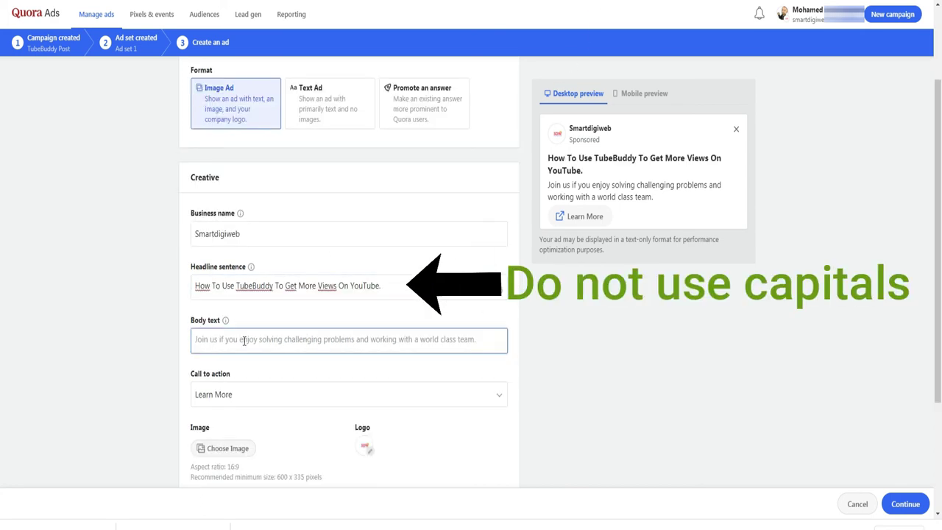
{"action": "key", "text": "ctrl+v"}
Step: Keep Learn More as the call to action and attach the TubeBuddy YouTube growth image
{"action": "scroll", "coordinate": [368, 285], "scroll_direction": "down", "scroll_amount": 2}
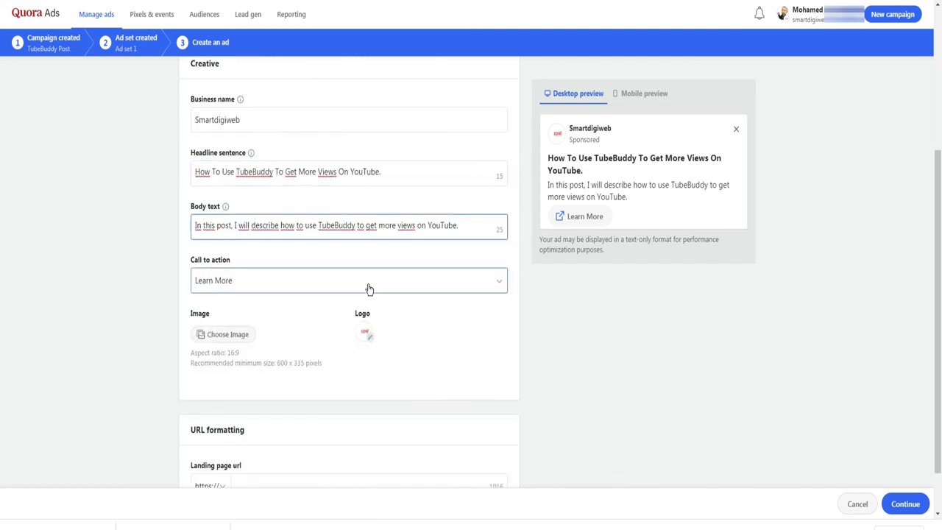
{"action": "left_click", "coordinate": [436, 282]}
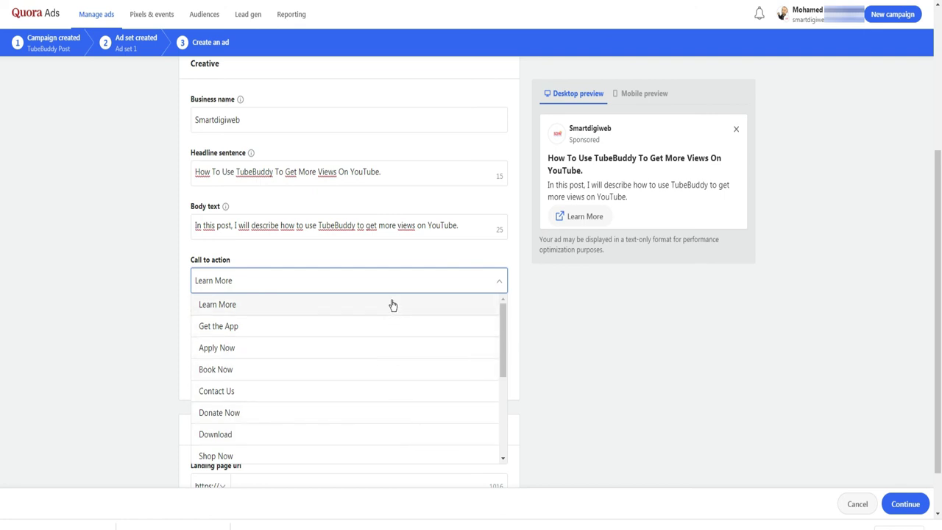
{"action": "left_click", "coordinate": [443, 254]}
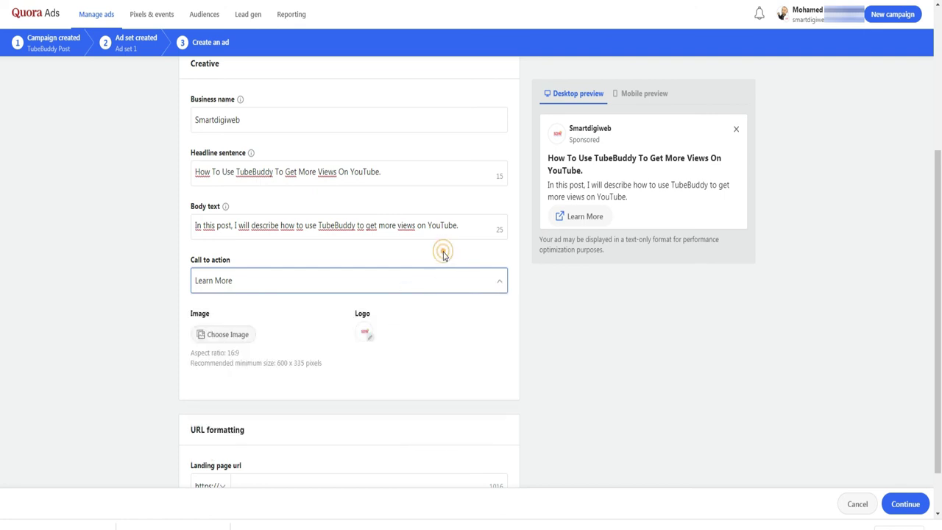
{"action": "left_click", "coordinate": [228, 337]}
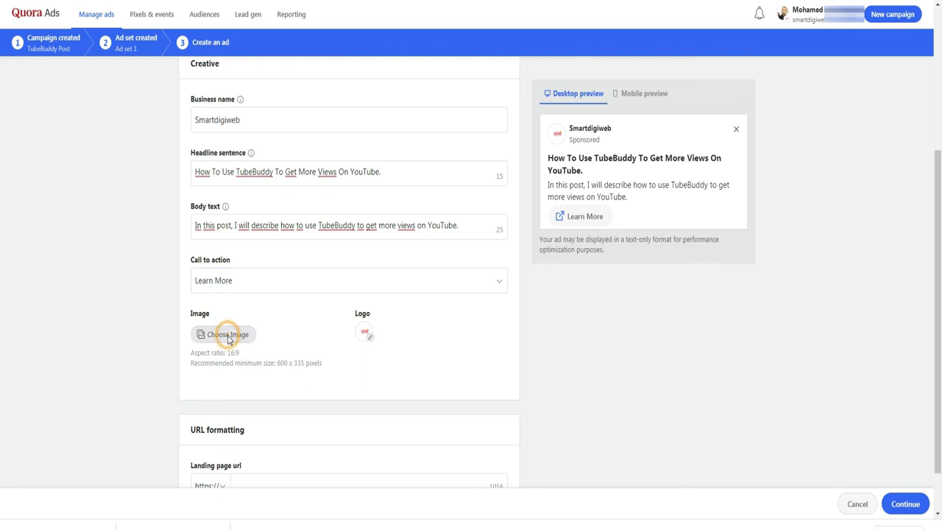
{"action": "key", "text": "Escape"}
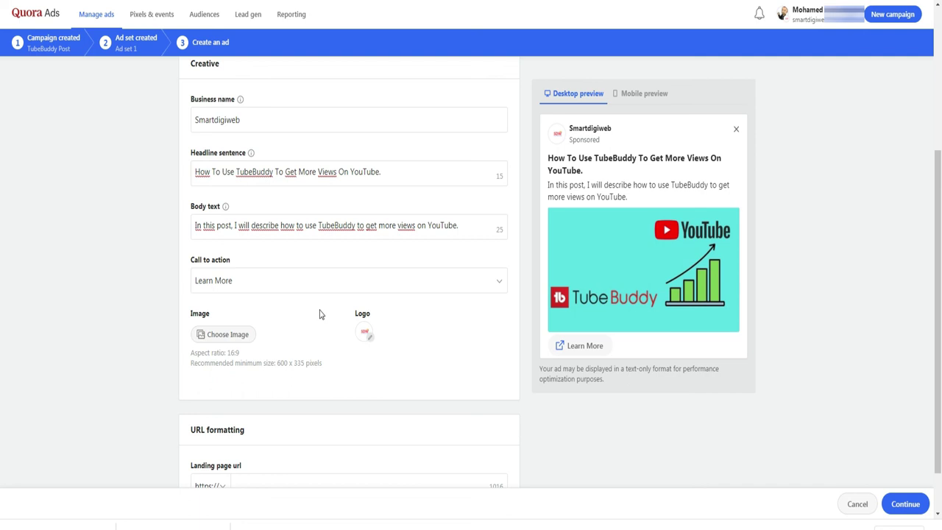
Step: Paste the smartdigiweb.com TubeBuddy article as the landing page URL and continue to review
{"action": "scroll", "coordinate": [320, 314], "scroll_direction": "down", "scroll_amount": 1}
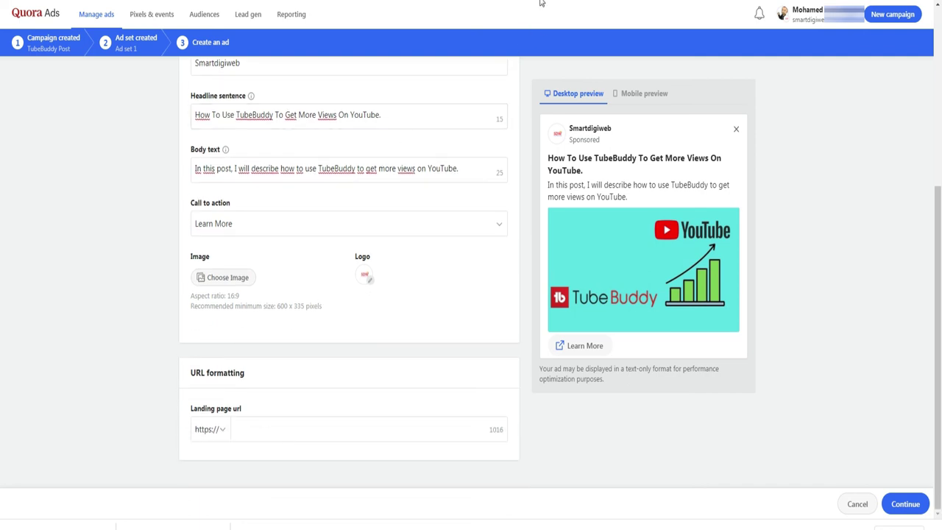
{"action": "left_click", "coordinate": [483, 429]}
{"action": "type", "text": "smartdigiweb.com/how-to-use-tubebuddy-to-get-more-views-on-youtube/"}
{"action": "key", "text": "Return"}
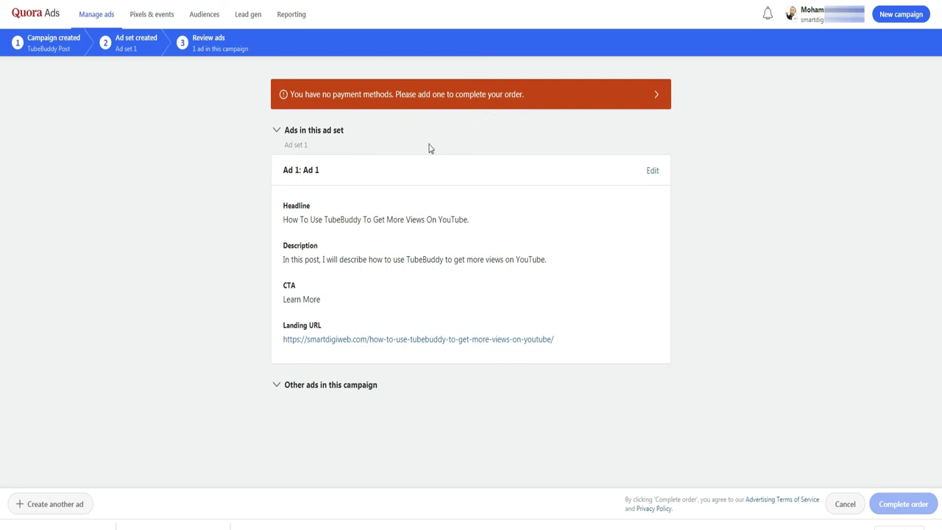
Step: Start adding a payment method from the missing-payment warning, leaving Tax ID empty
{"action": "left_click", "coordinate": [488, 96]}
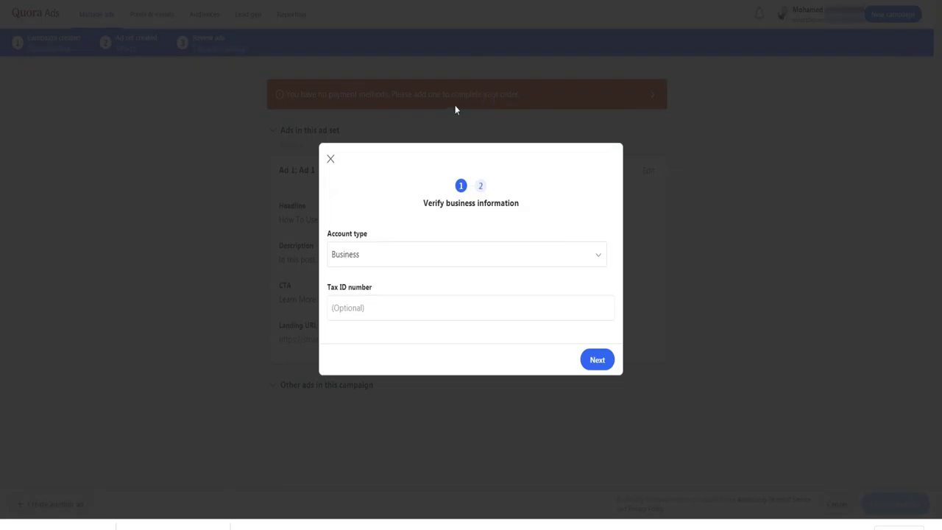
{"action": "left_click", "coordinate": [393, 305]}
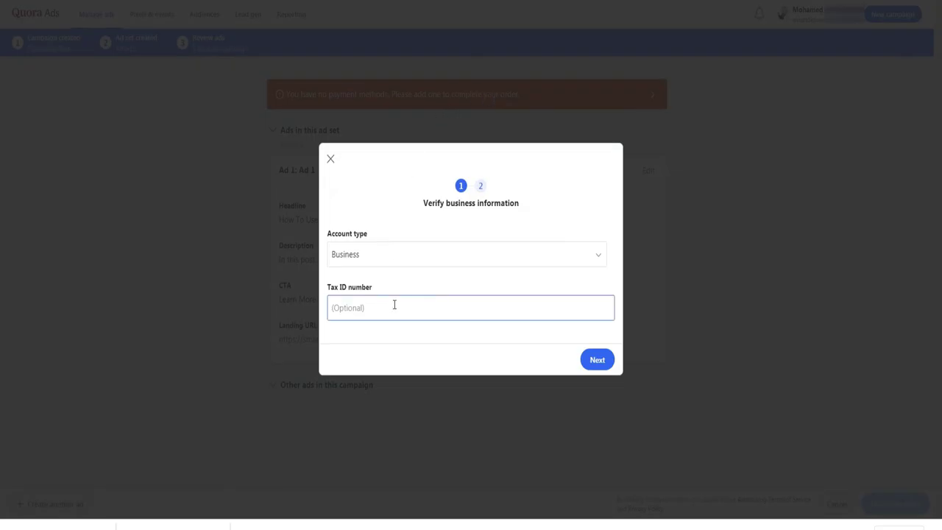
{"action": "left_click", "coordinate": [596, 361]}
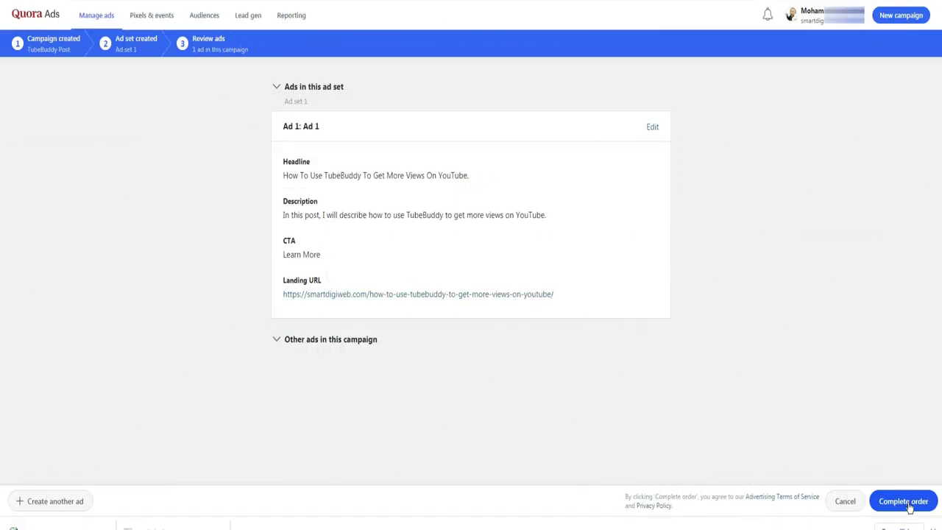
Step: Complete the order to list the TubeBuddy Post campaign on the dashboard
{"action": "left_click", "coordinate": [880, 503]}
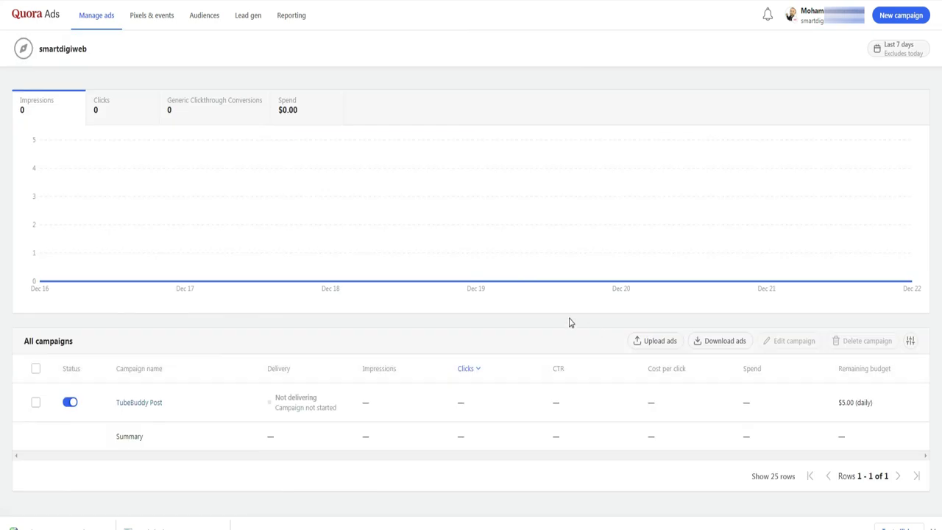